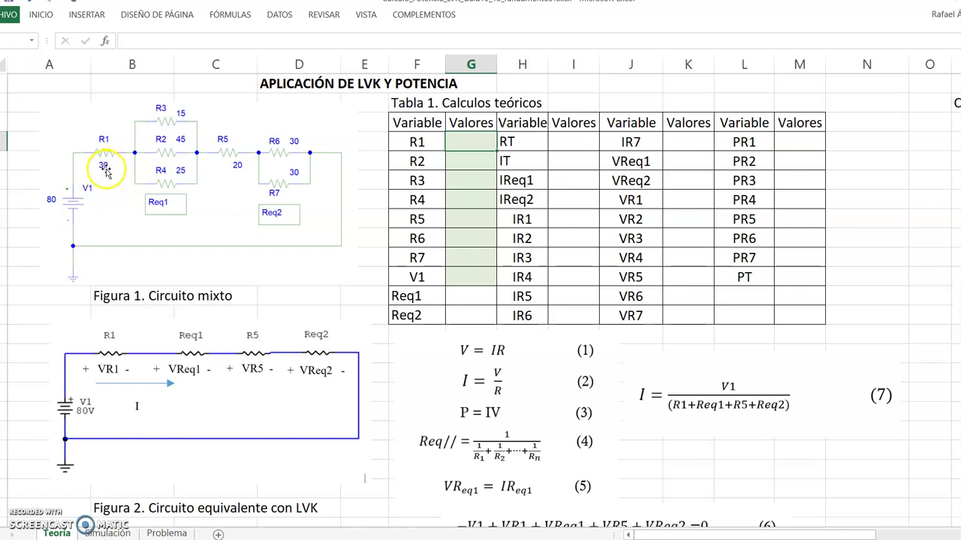
# Enter the resistor values in Tabla 1: 30 for R1, 45 for R2, 15 for R3 and 25 for R4.
pyautogui.write('30')
pyautogui.press('Return')
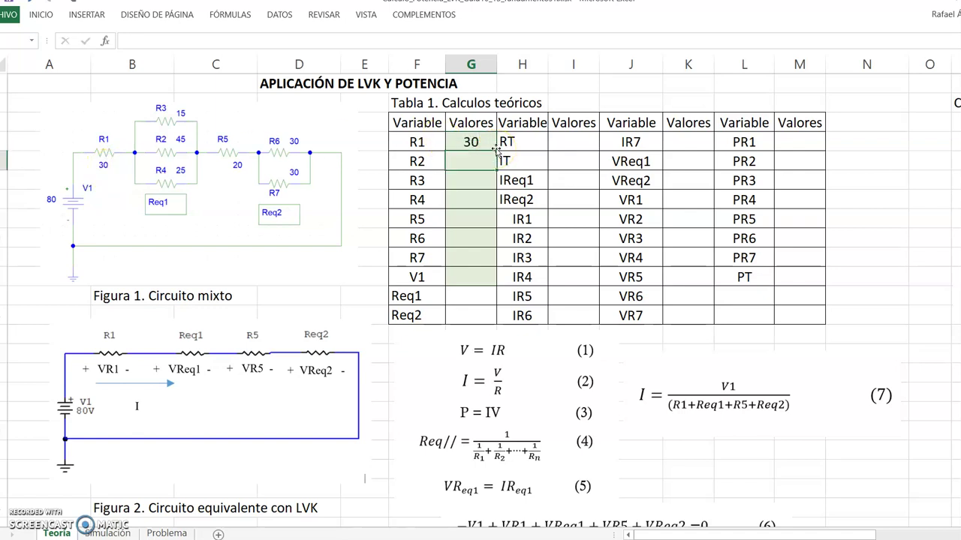
pyautogui.write('45')
pyautogui.press('Return')
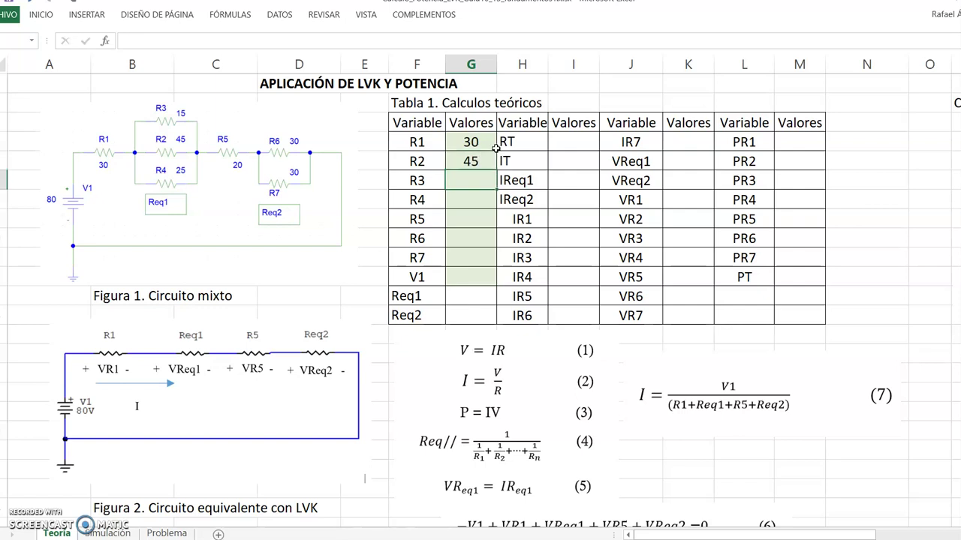
pyautogui.write('15')
pyautogui.press('Return')
pyautogui.write('25')
pyautogui.press('Return')
# Enter the remaining given values in Tabla 1: 20 for R5, 30 for R6, 30 for R7 and 80 for V1.
pyautogui.write('20')
pyautogui.press('Return')
pyautogui.write('30')
pyautogui.press('Return')
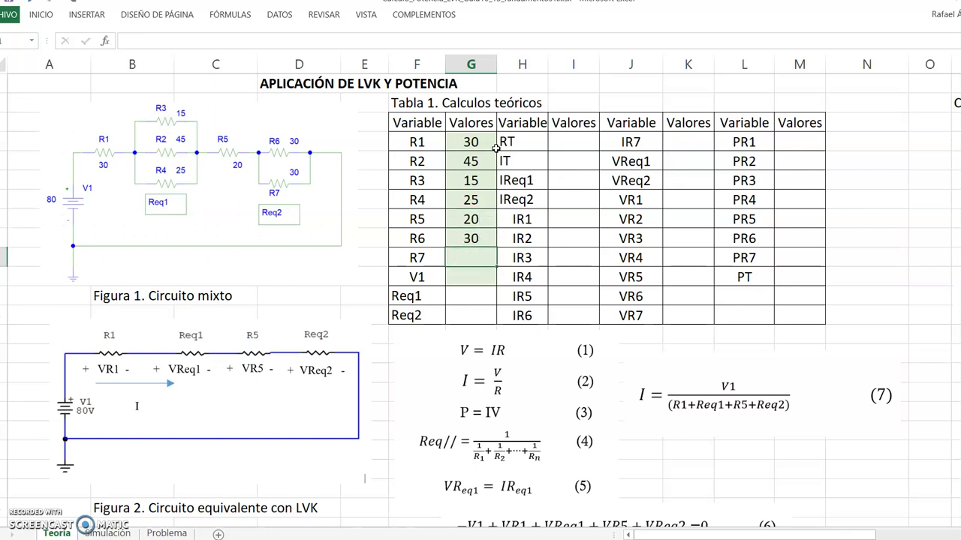
pyautogui.write('30')
pyautogui.press('Return')
pyautogui.write('80')
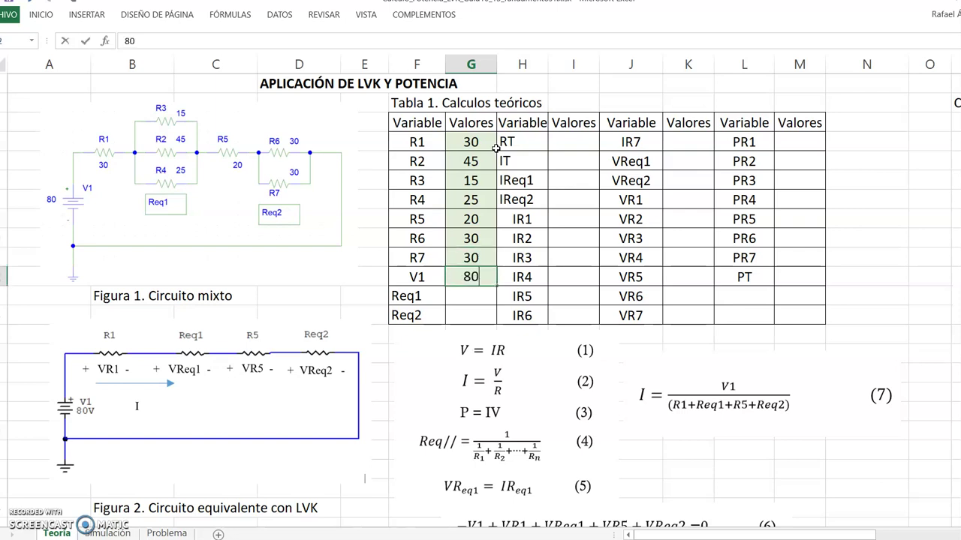
pyautogui.press('Return')
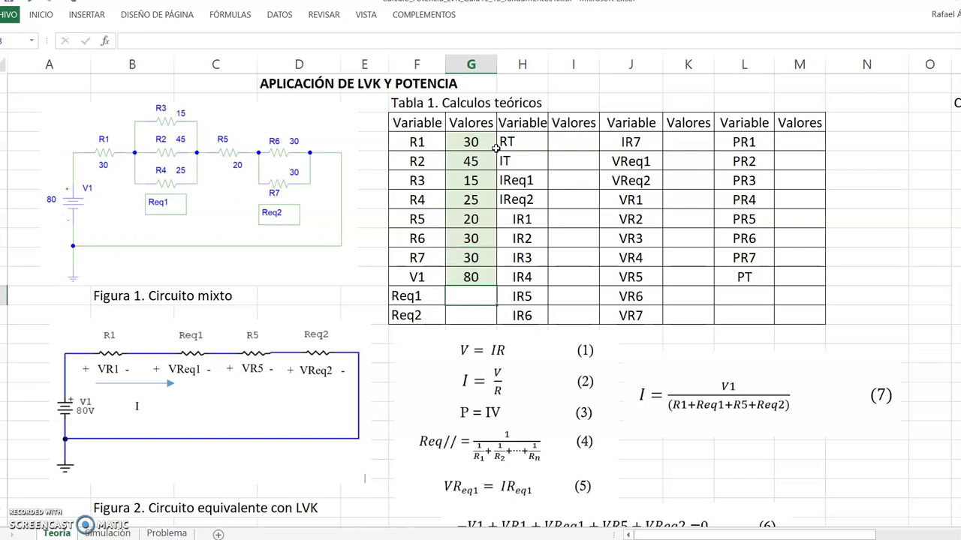
# Write the Req1 parallel-resistance formula in G13 from R3, R2 and R4 as = 1/(1/G7)+(1/G6)+(1/G8)).
pyautogui.click(480, 201)
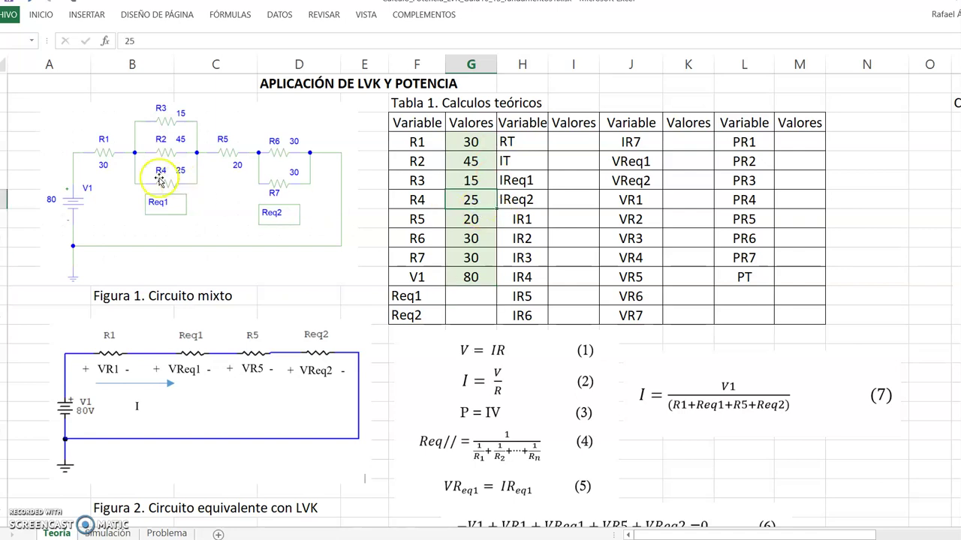
pyautogui.click(471, 297)
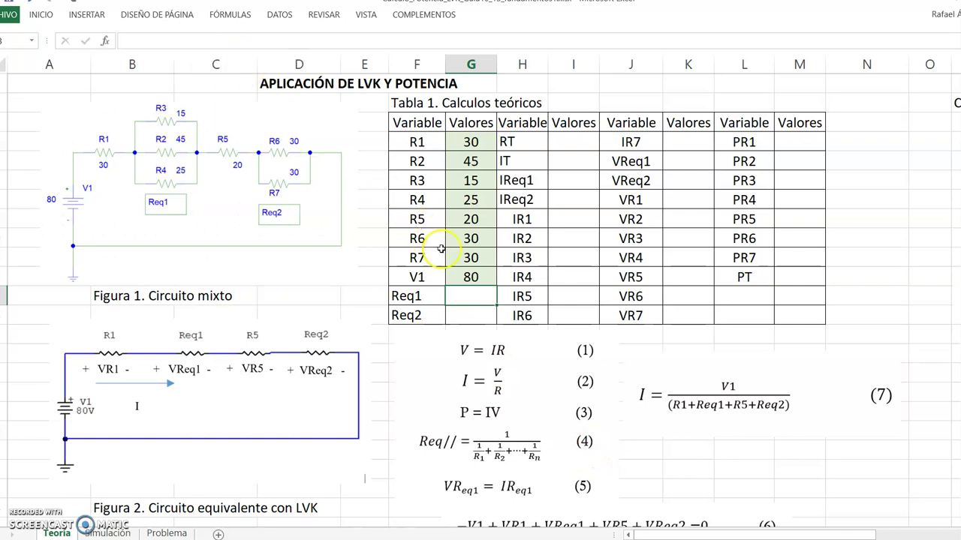
pyautogui.click(236, 42)
pyautogui.write('=')
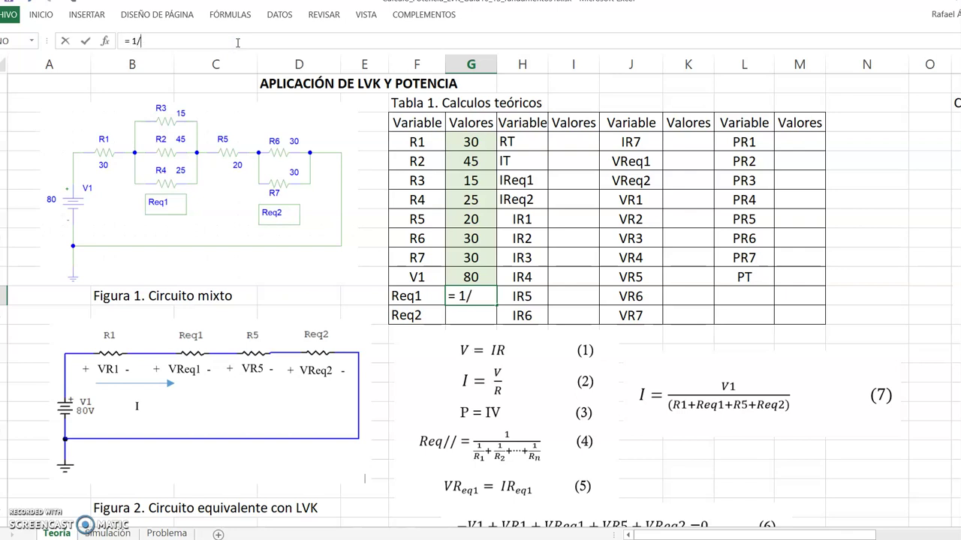
pyautogui.write('1/(1/')
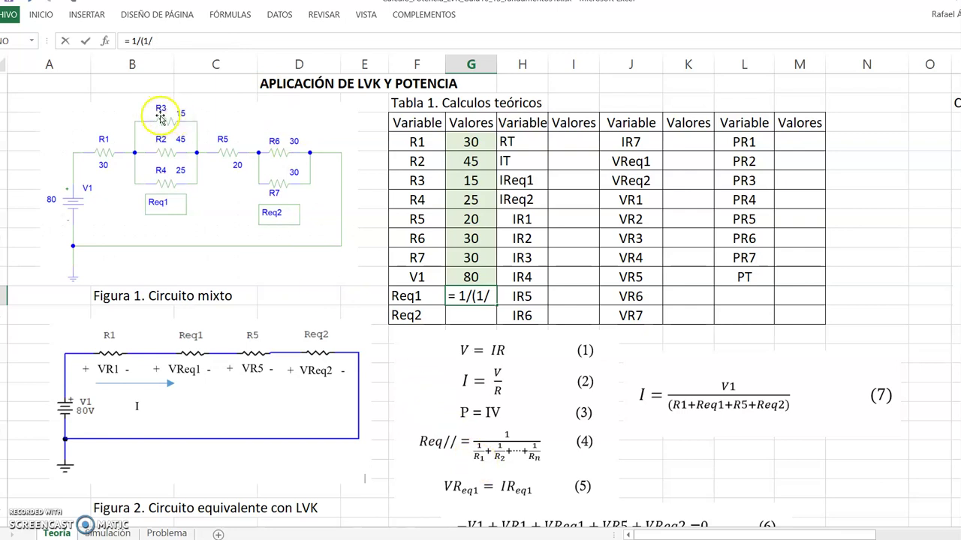
pyautogui.click(465, 177)
pyautogui.write(')')
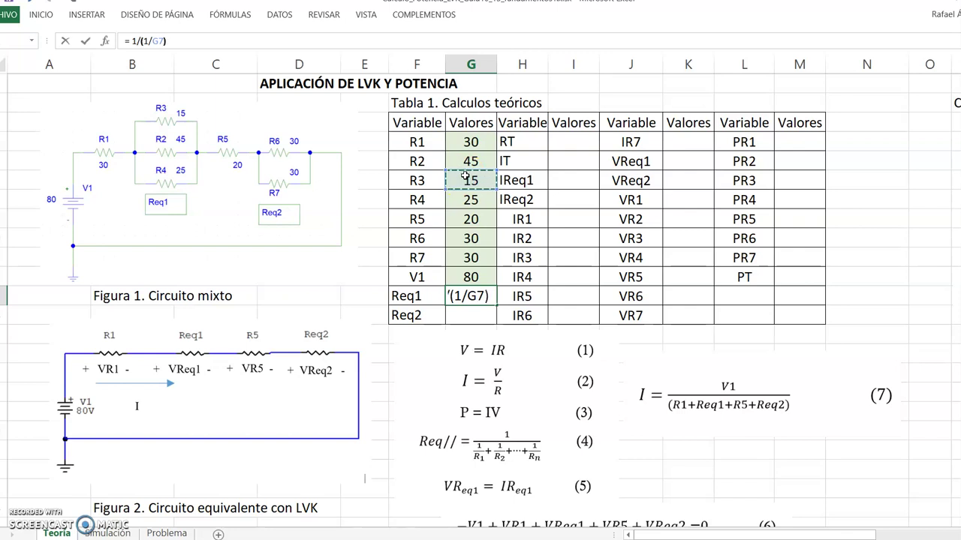
pyautogui.write('+(1/')
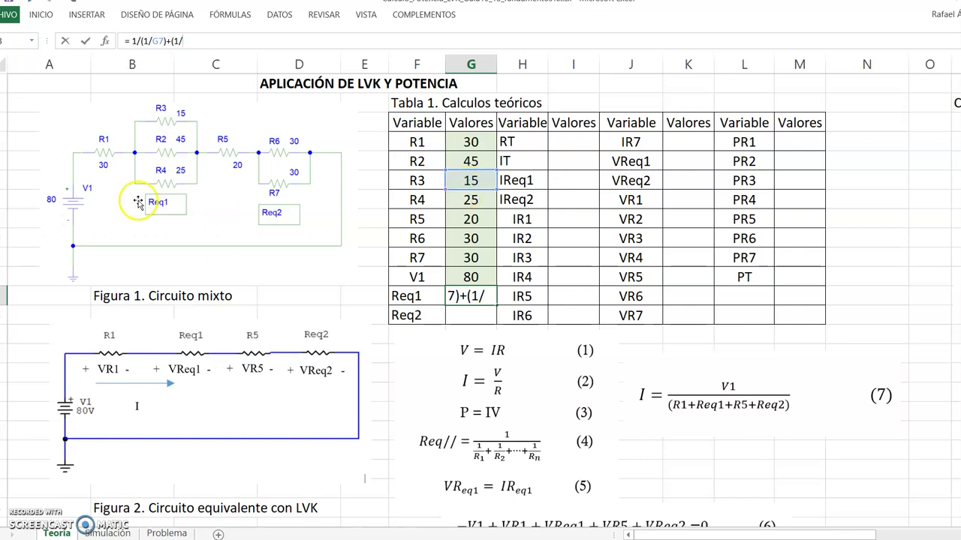
pyautogui.click(466, 161)
pyautogui.write(')')
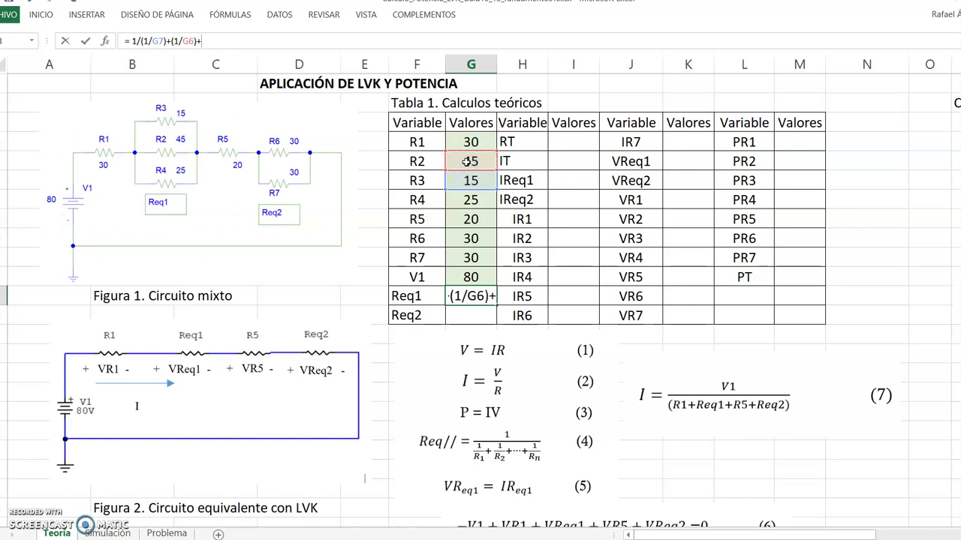
pyautogui.write('+(1/')
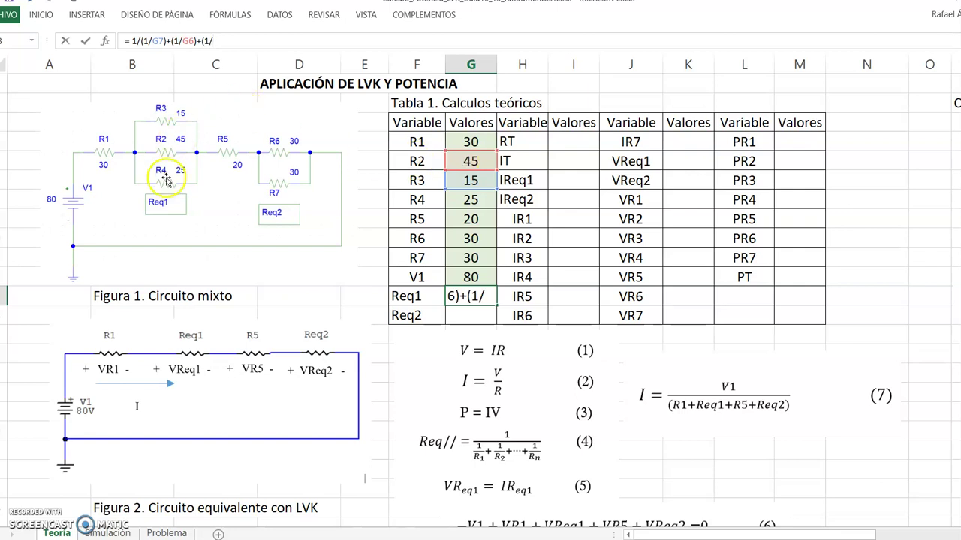
pyautogui.click(477, 197)
pyautogui.write('))')
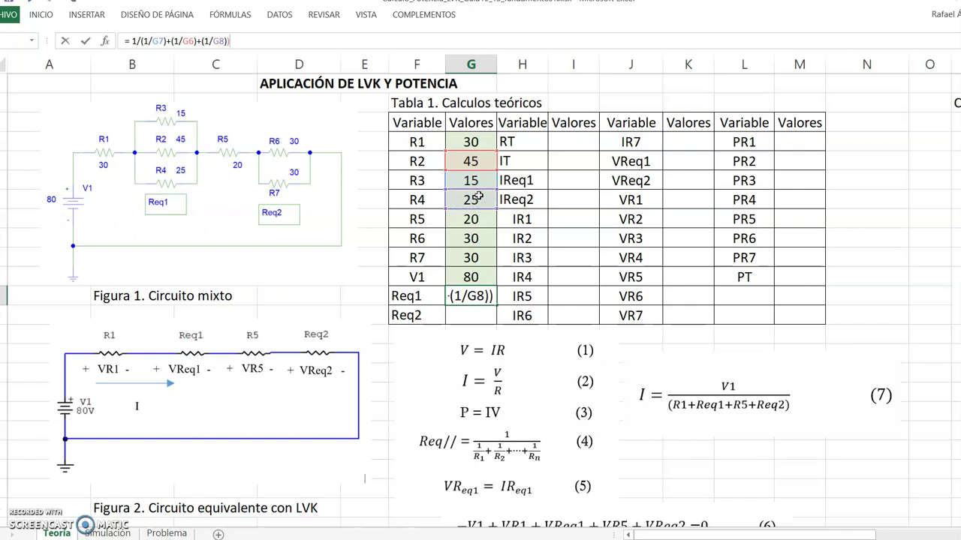
# Add the missing opening parenthesis to the Req1 formula, making it = 1/((1/G7)+(1/G6)+(1/G8)), and commit it.
pyautogui.click(142, 38)
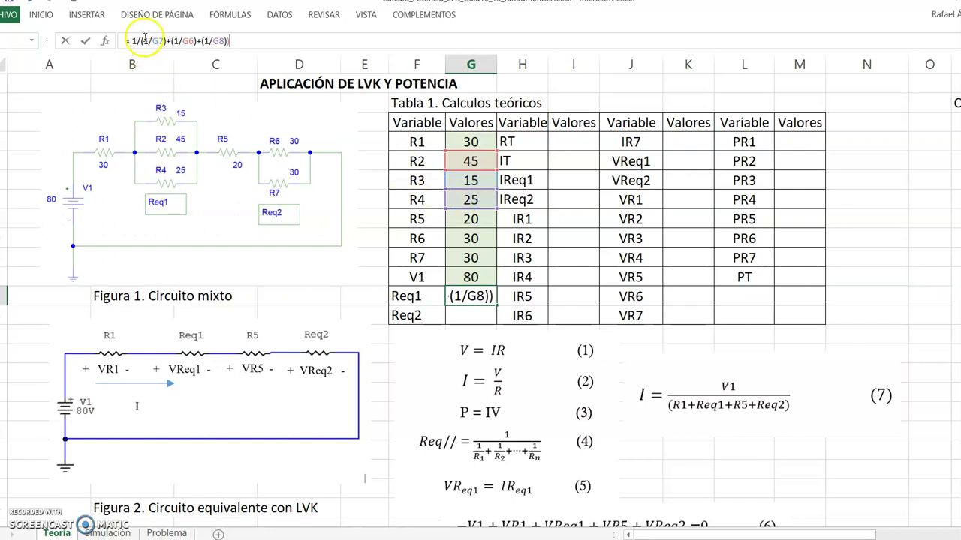
pyautogui.click(142, 41)
pyautogui.write('(')
pyautogui.click(238, 41)
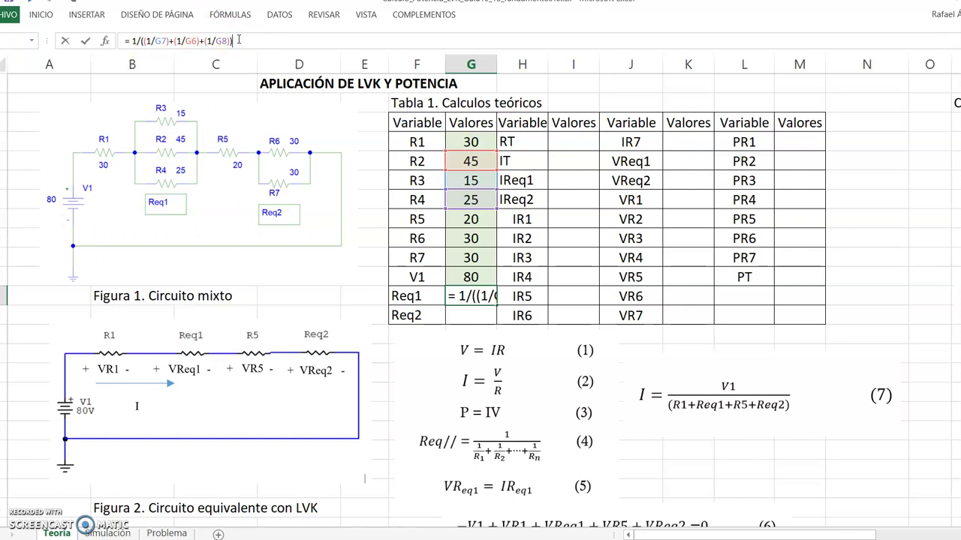
pyautogui.press('Return')
# Calculate Req2 in G14 as the parallel of R6 and R7 with the formula =1/((1/G10)+(1/G11)).
pyautogui.click(481, 318)
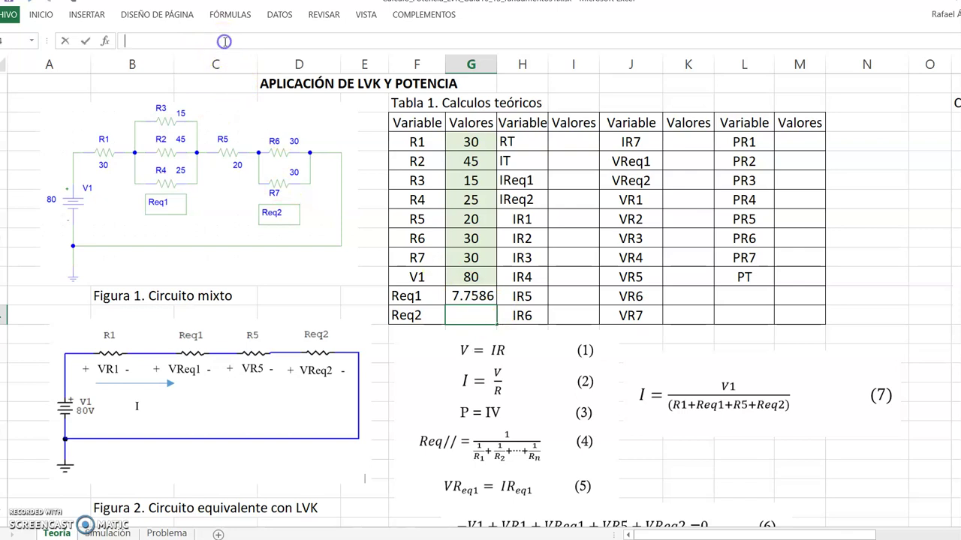
pyautogui.write('+')
pyautogui.press('BackSpace')
pyautogui.write('=1/((1/')
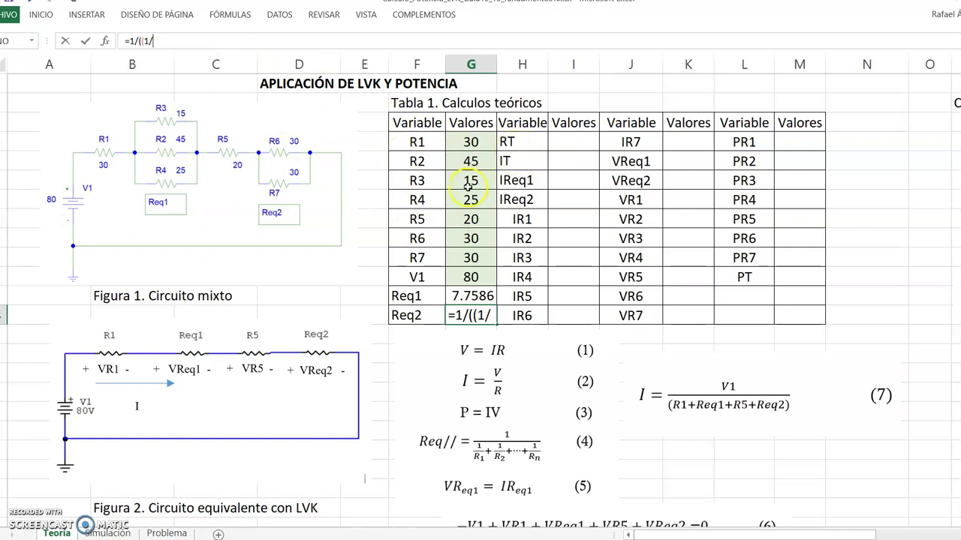
pyautogui.click(465, 241)
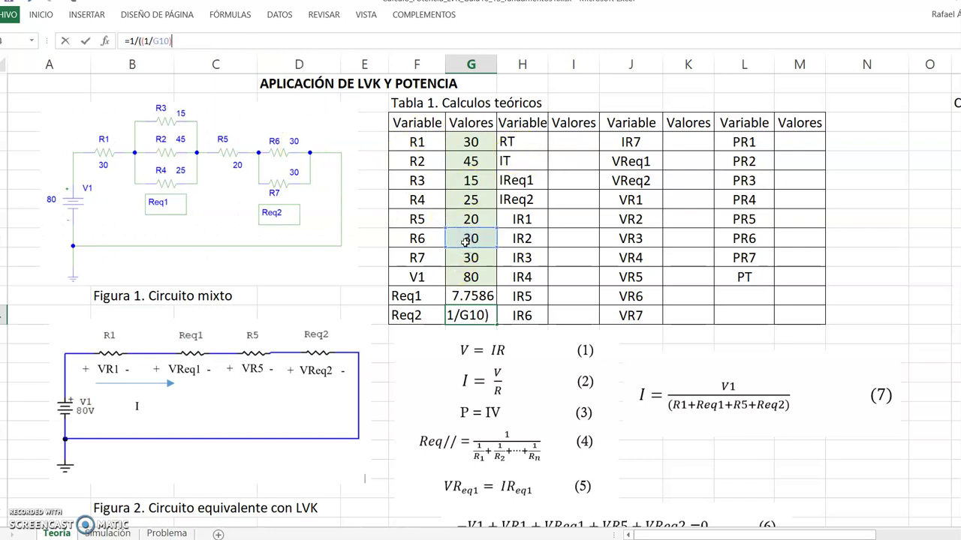
pyautogui.write(')+(1/')
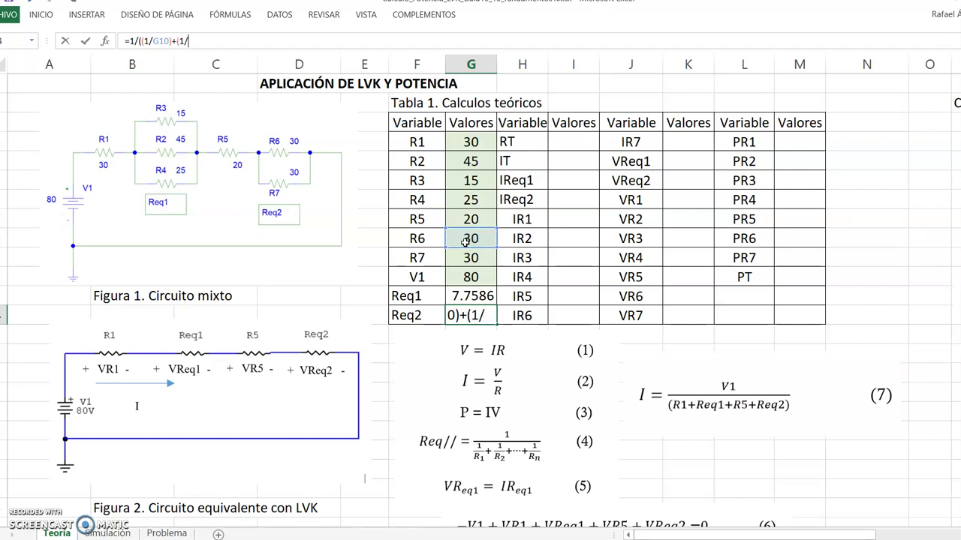
pyautogui.click(465, 257)
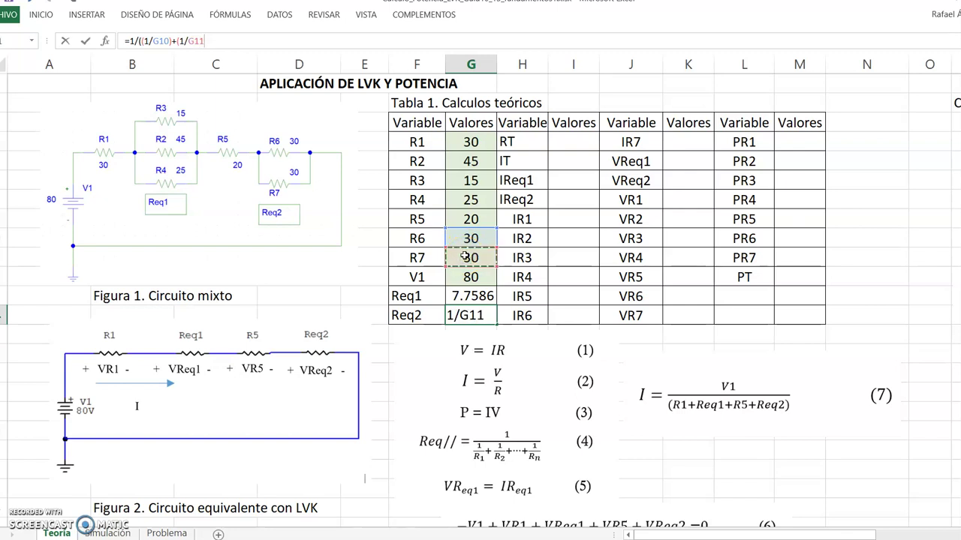
pyautogui.write(')')
pyautogui.press('Return')
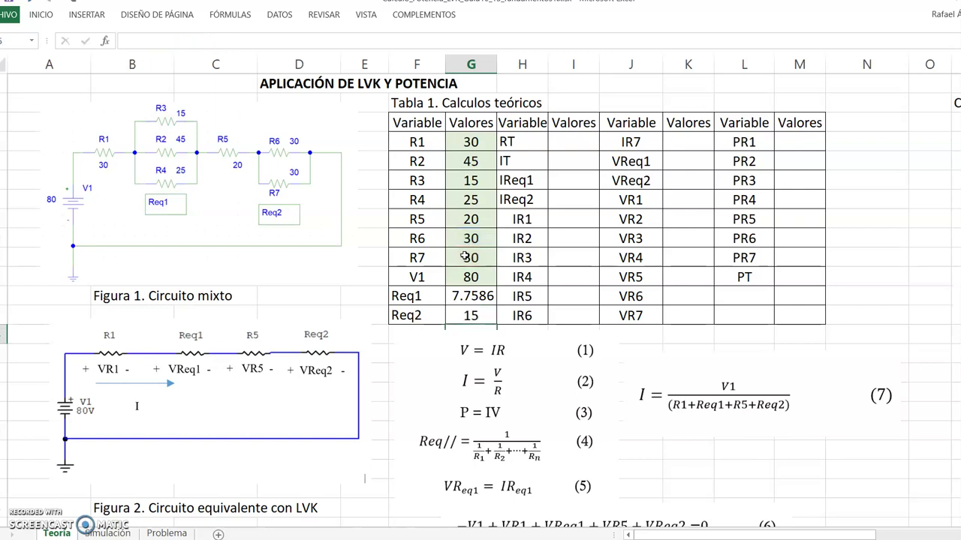
pyautogui.click(472, 316)
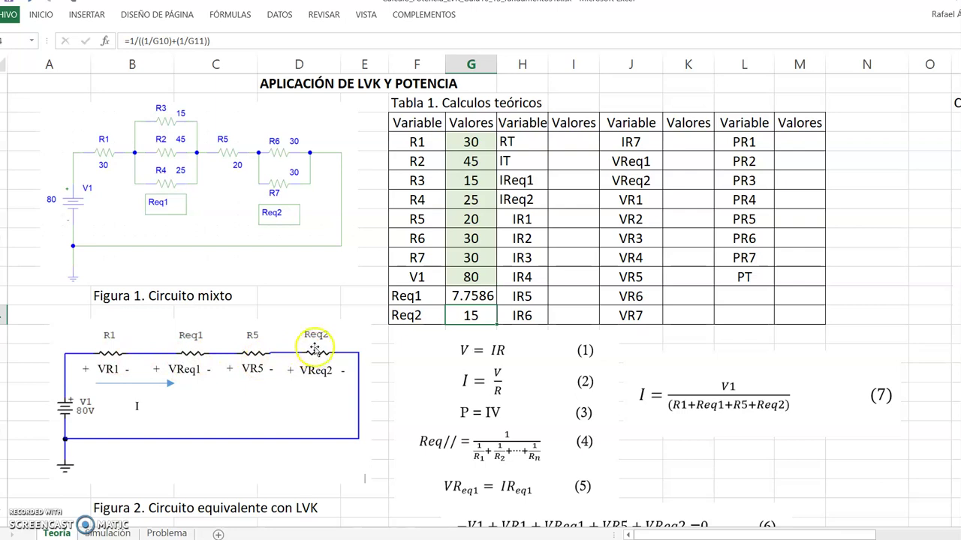
# Calculate the total resistance RT in its value cell by summing R1, Req1, R5 and Req2 with =G5+G13+G9+G14.
pyautogui.click(561, 141)
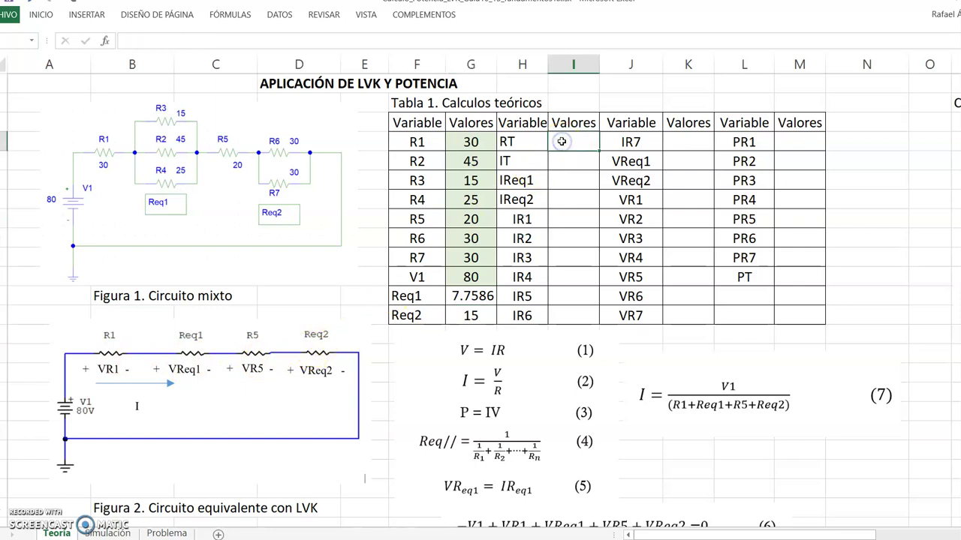
pyautogui.doubleClick(562, 142)
pyautogui.write('+')
pyautogui.press('BackSpace')
pyautogui.write('=')
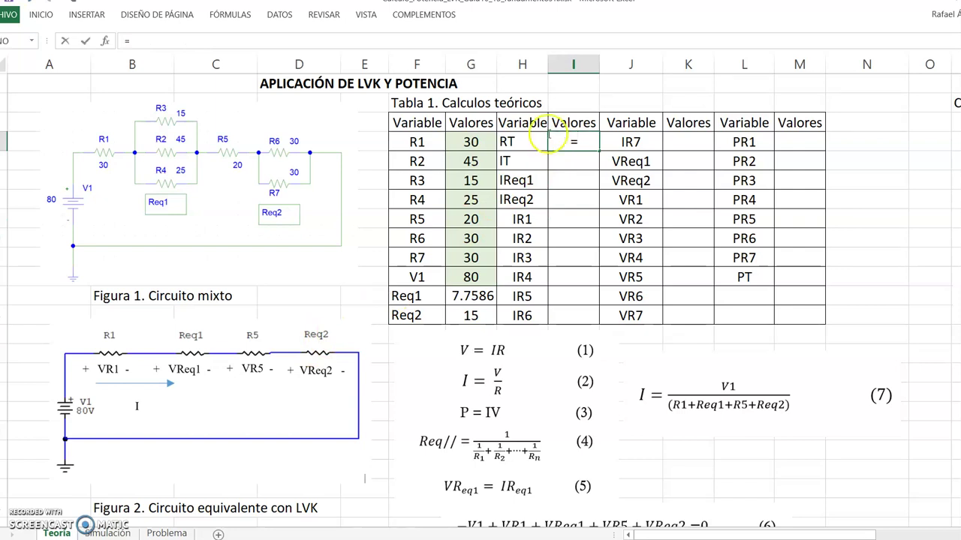
pyautogui.click(470, 142)
pyautogui.write('+')
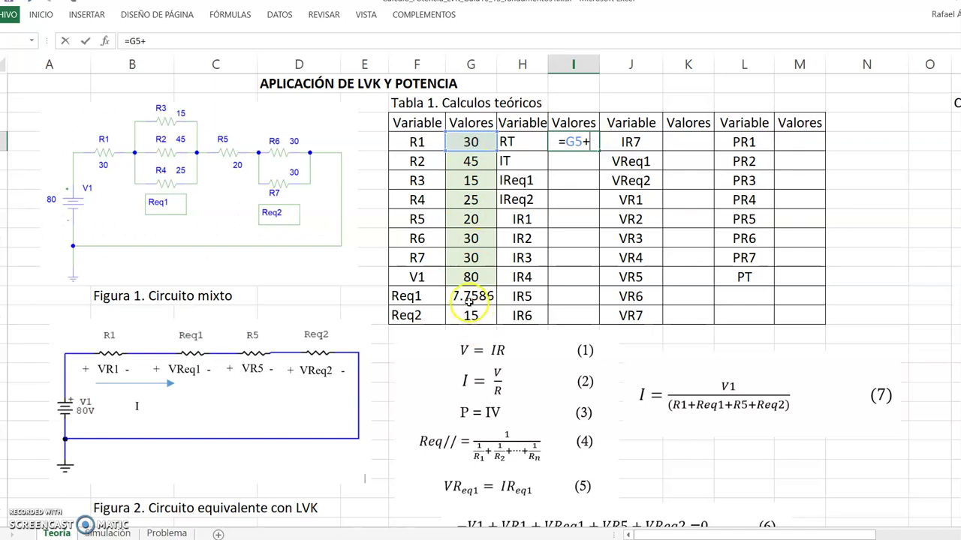
pyautogui.click(468, 297)
pyautogui.write('+')
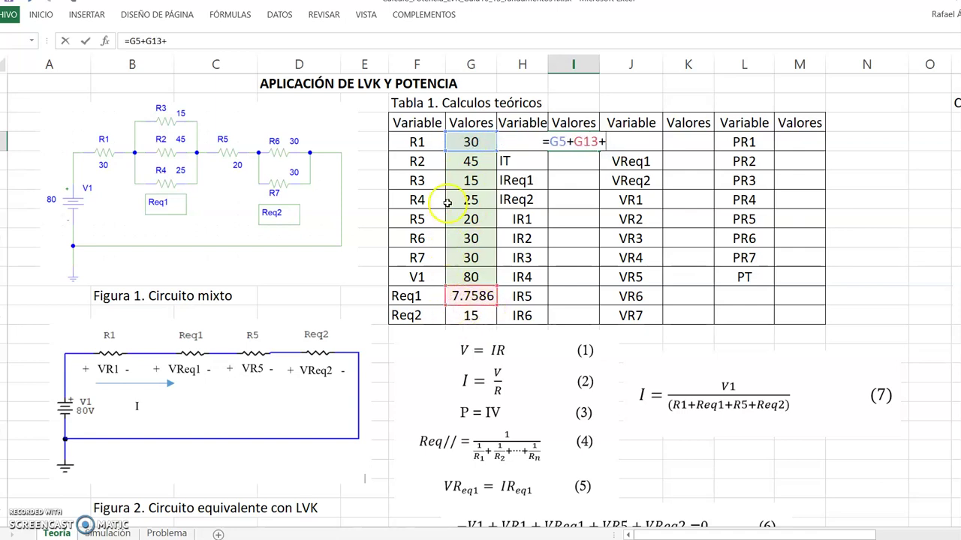
pyautogui.click(463, 219)
pyautogui.write('+')
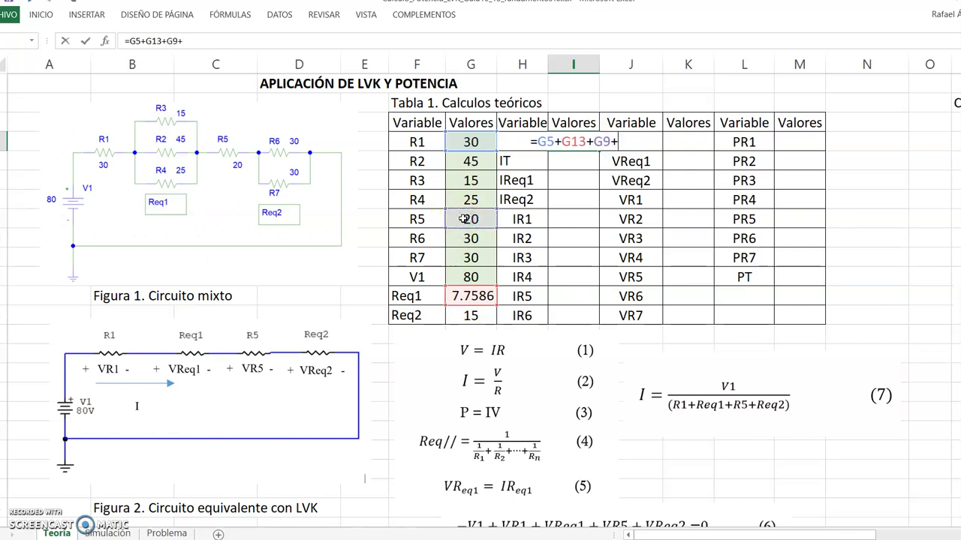
pyautogui.click(471, 316)
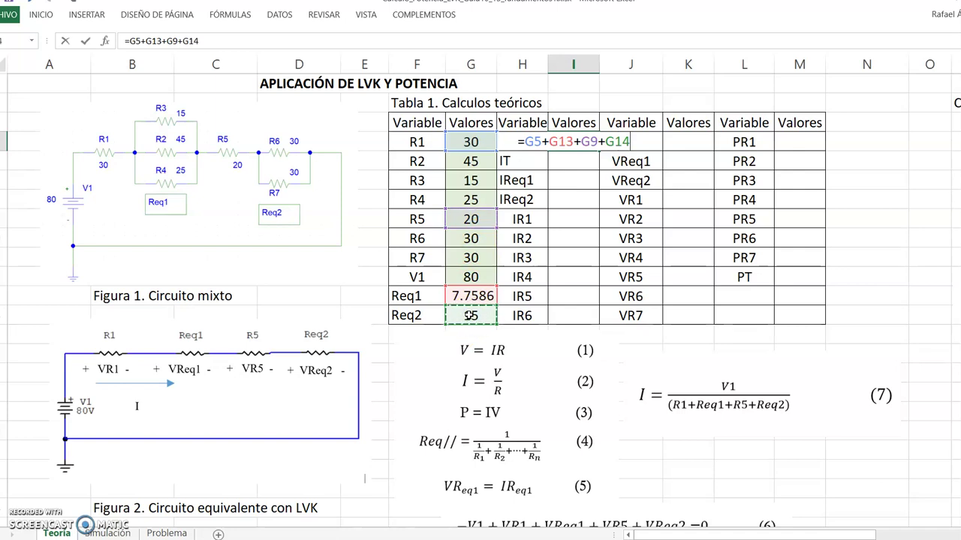
pyautogui.press('Return')
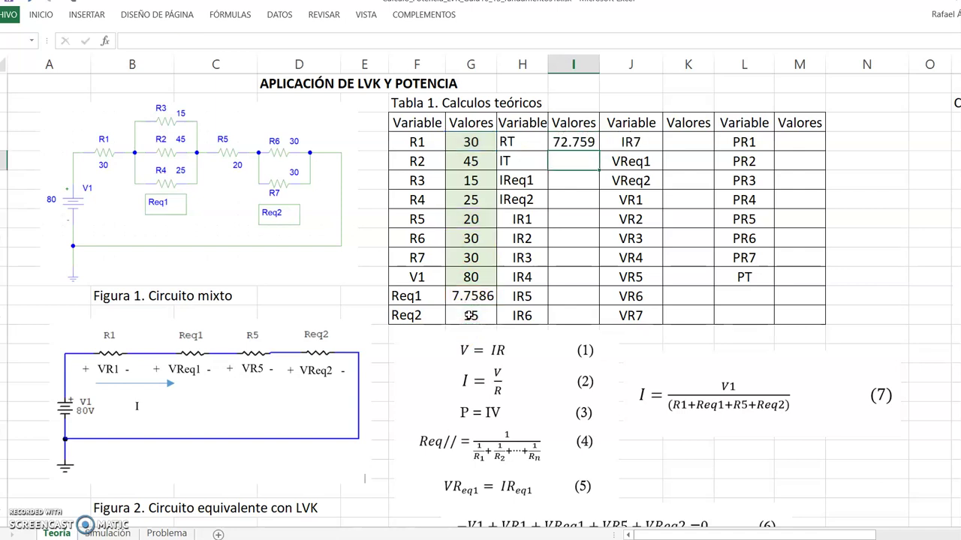
pyautogui.click(576, 138)
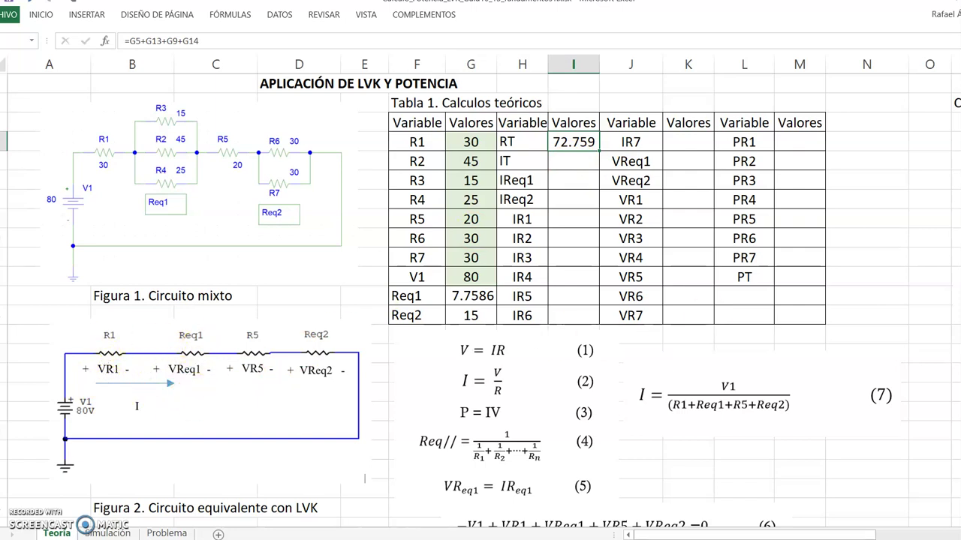
# Place the Σv = 0 equation just below Tabla 1 and move the equation block (1)–(5) and equation (7) lower.
pyautogui.scroll(-2, 781, 280)
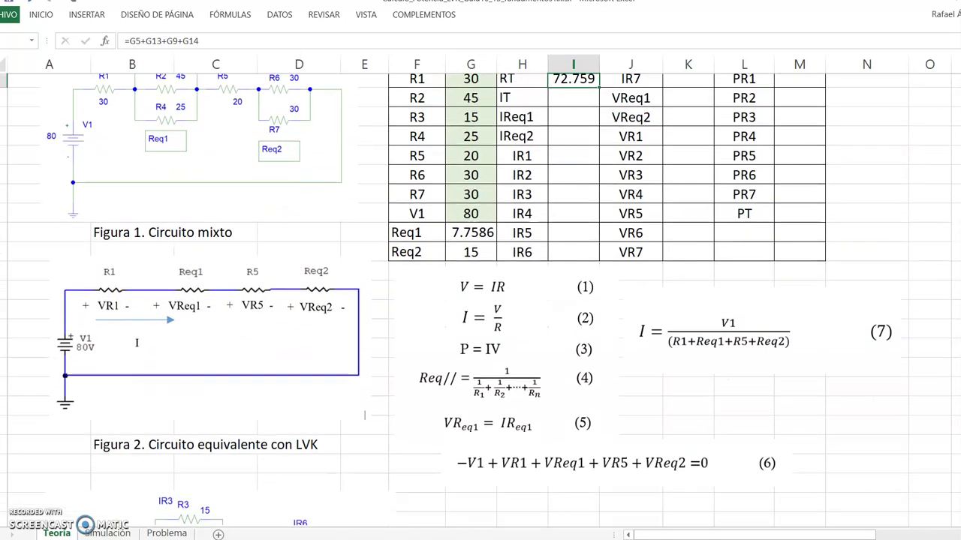
pyautogui.moveTo(514, 321); pyautogui.dragTo(516, 347)
pyautogui.moveTo(960, 142); pyautogui.dragTo(513, 288)
pyautogui.moveTo(682, 309); pyautogui.dragTo(747, 434)
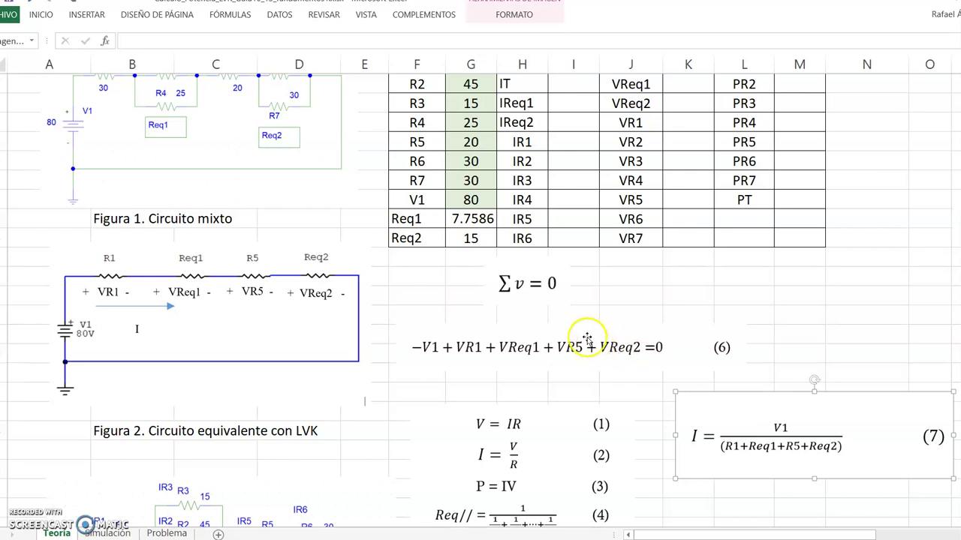
# Adjust the layout so Σv = 0 sits directly above equation (6), and shift equation (7) slightly up.
pyautogui.moveTo(532, 293); pyautogui.dragTo(564, 288)
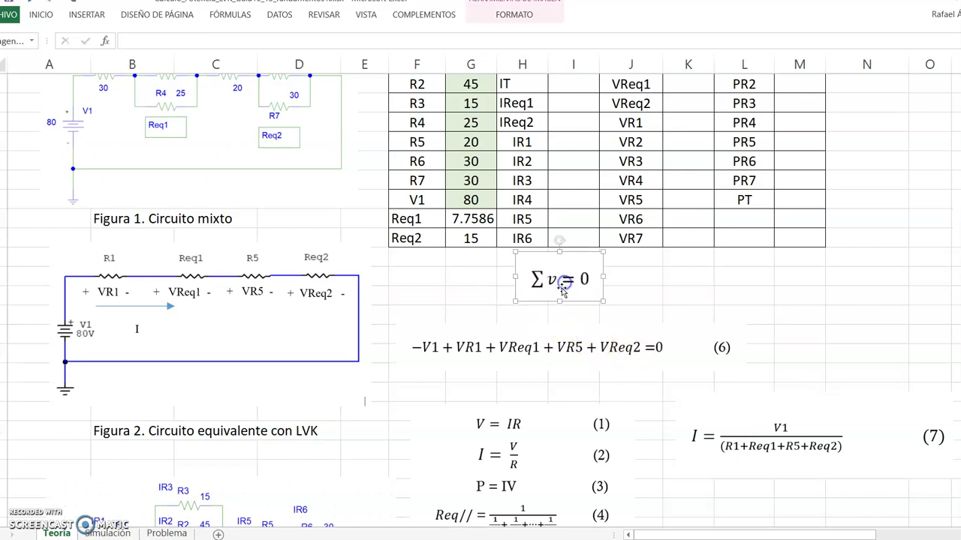
pyautogui.moveTo(553, 341); pyautogui.dragTo(549, 323)
pyautogui.moveTo(749, 431); pyautogui.dragTo(729, 403)
pyautogui.moveTo(545, 279)
pyautogui.mouseDown()
pyautogui.moveTo(550, 270)
pyautogui.moveTo(543, 285)
pyautogui.mouseUp()
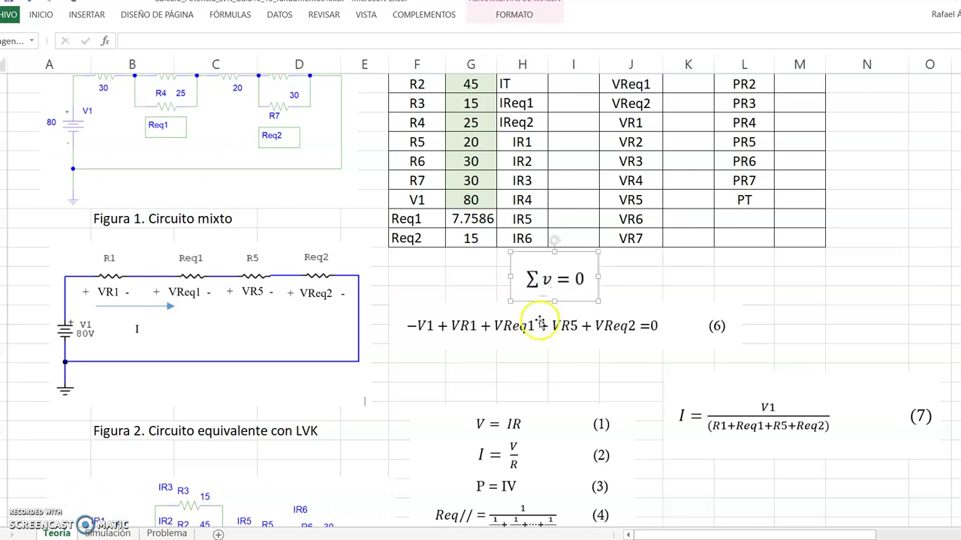
# Nudge equation (6) below Σv = 0, lower the equation block (1)–(5) and place equation (7) between them.
pyautogui.moveTo(539, 331); pyautogui.dragTo(539, 336)
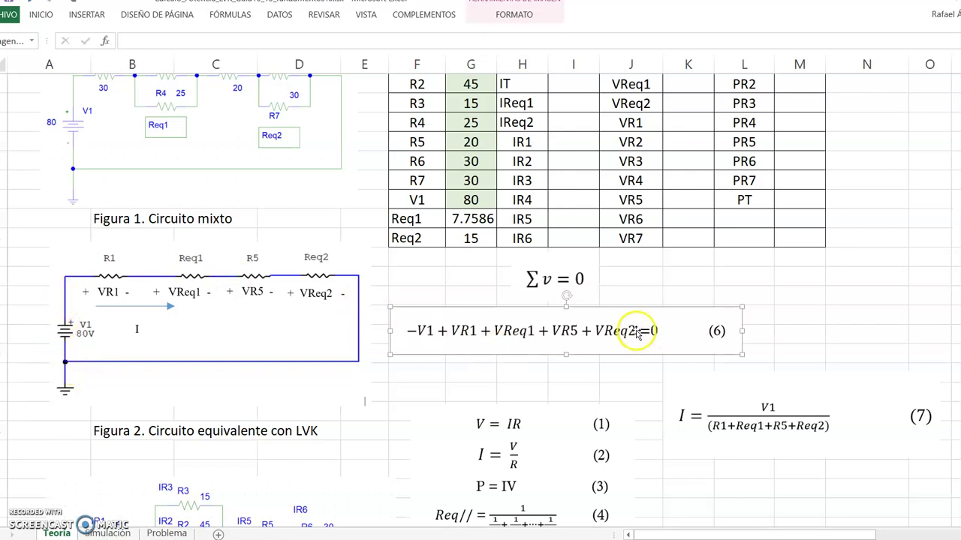
pyautogui.moveTo(636, 329); pyautogui.dragTo(636, 325)
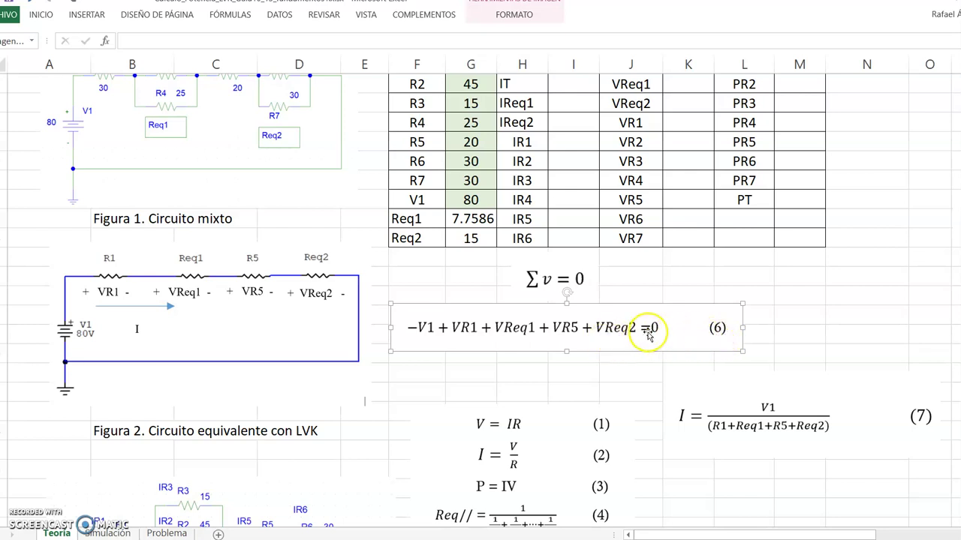
pyautogui.moveTo(649, 331)
pyautogui.mouseDown()
pyautogui.moveTo(651, 340)
pyautogui.moveTo(654, 328)
pyautogui.mouseUp()
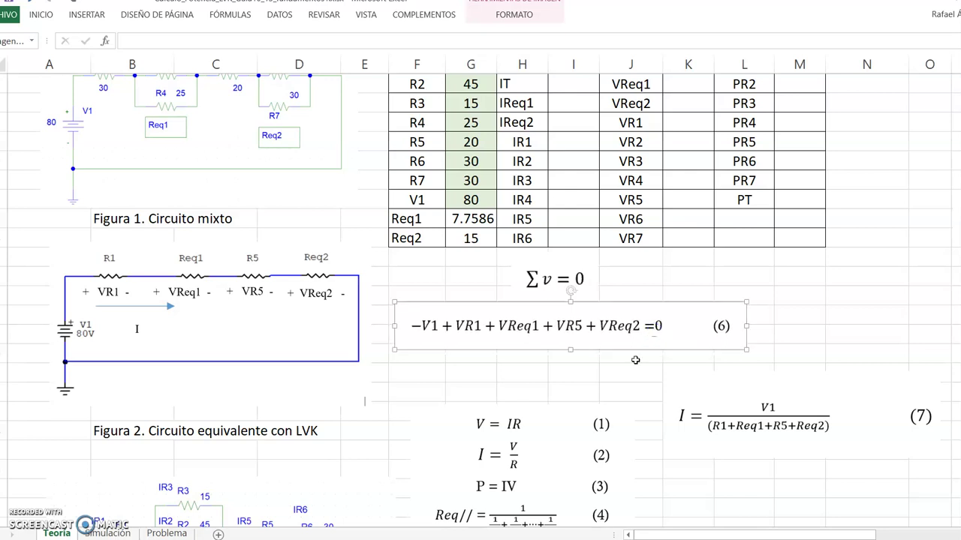
pyautogui.moveTo(566, 444); pyautogui.dragTo(566, 481)
pyautogui.moveTo(740, 429); pyautogui.dragTo(503, 410)
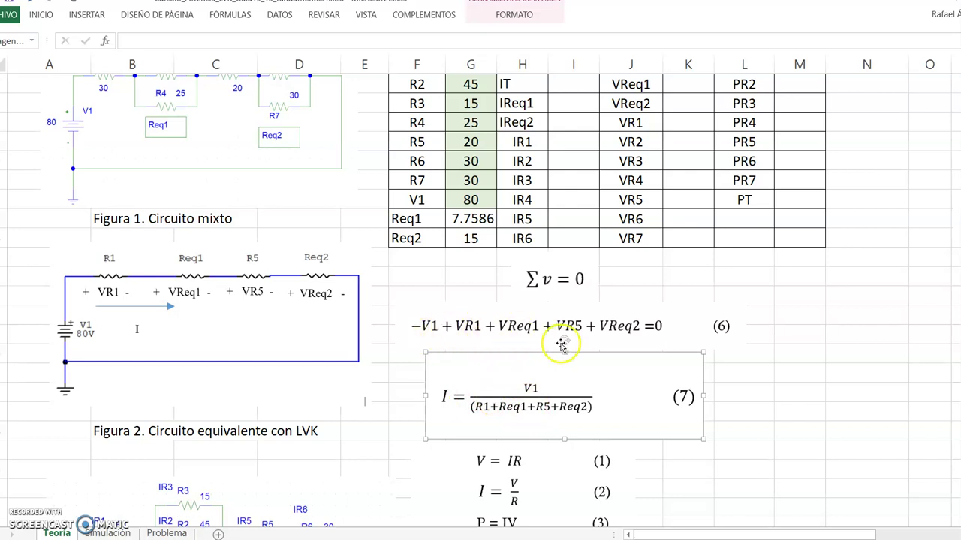
pyautogui.click(484, 324)
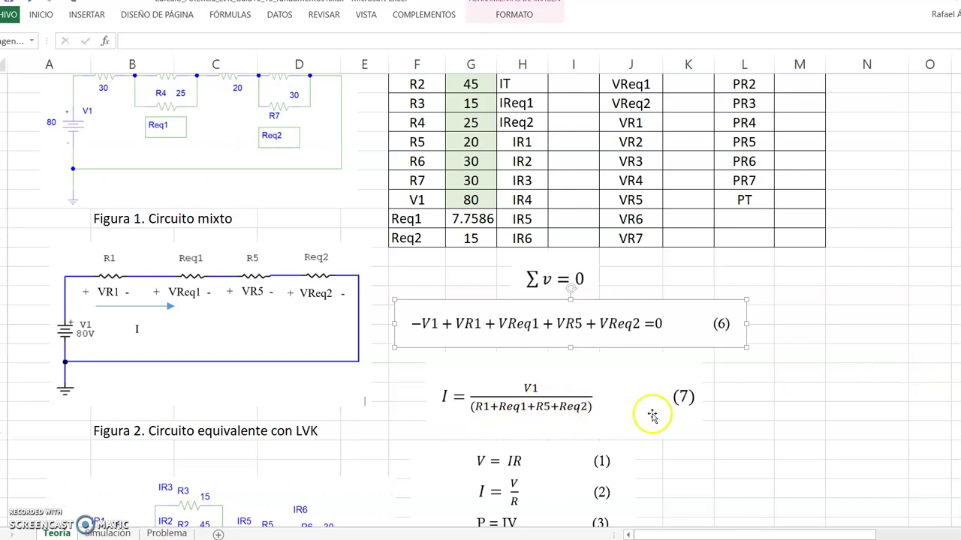
# Calculate the total current IT in I6 by dividing V1 by RT with the formula =G12/I5.
pyautogui.scroll(1, 480, 301)
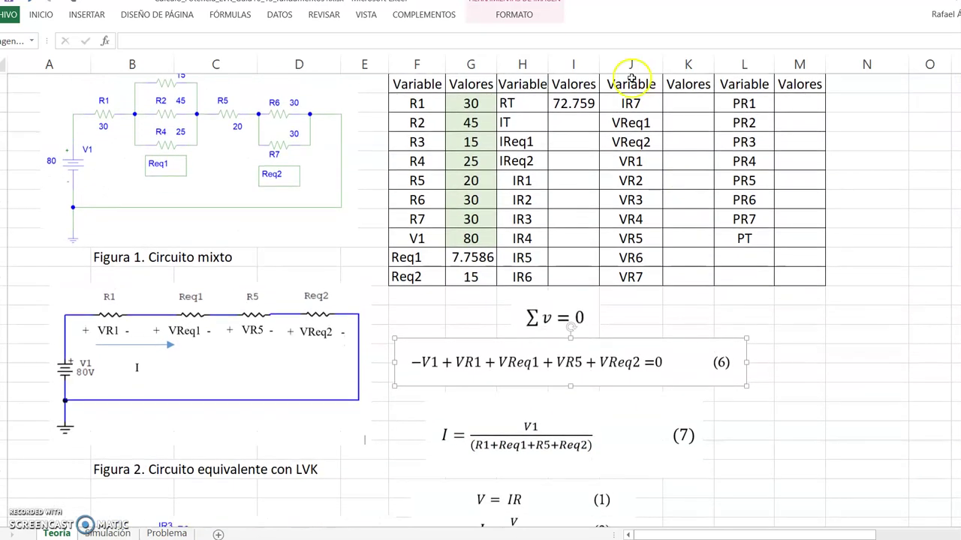
pyautogui.click(574, 121)
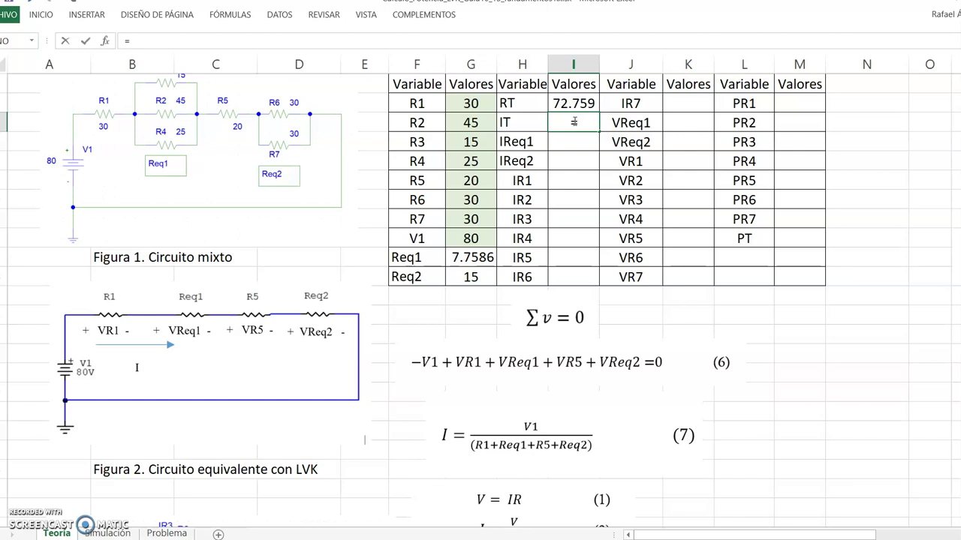
pyautogui.click(471, 234)
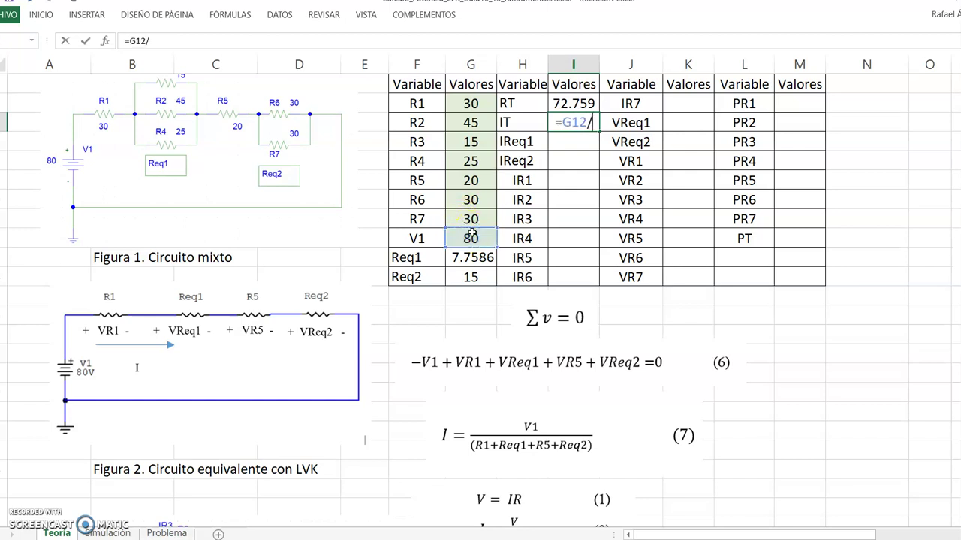
pyautogui.click(547, 140)
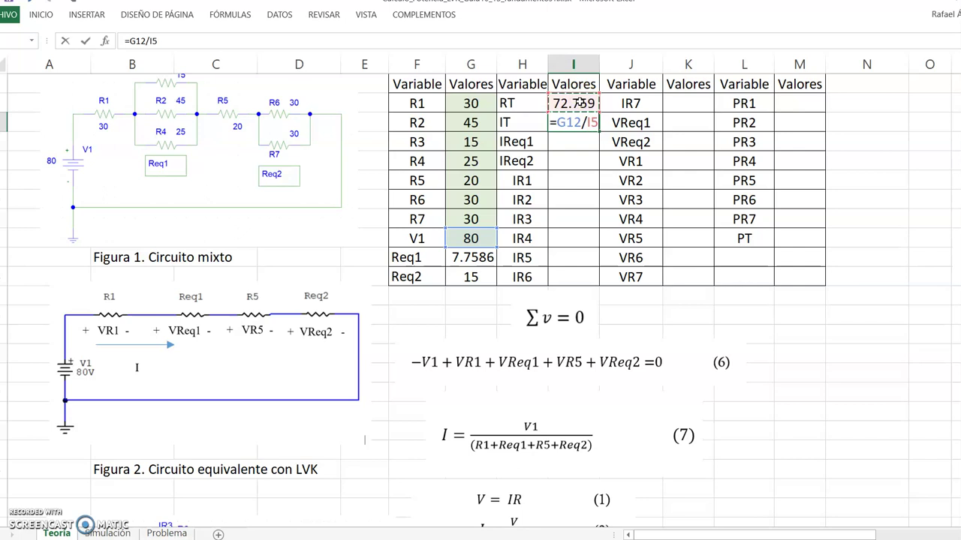
pyautogui.press('Return')
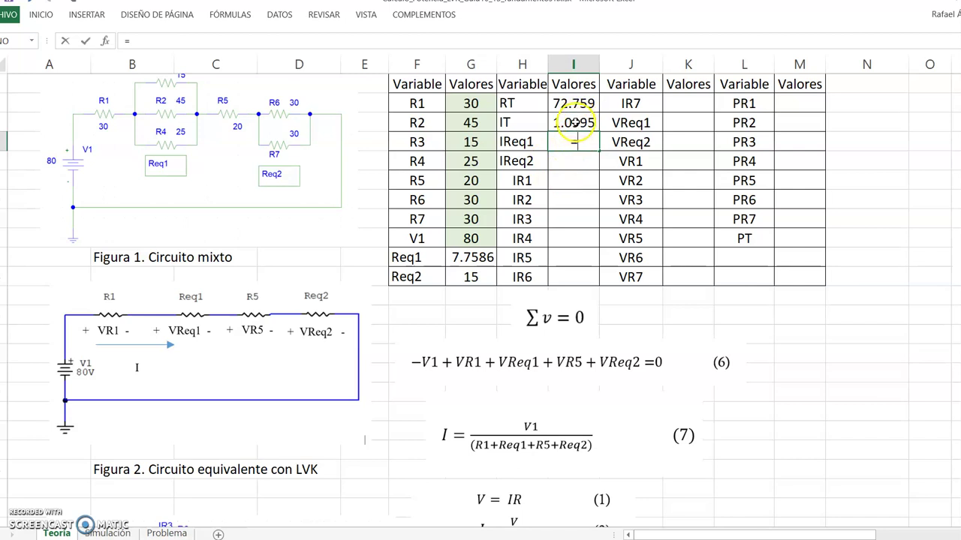
# Set IReq1 in I7 and IR1 in I9 equal to the total current IT with the formula =I6.
pyautogui.click(573, 122)
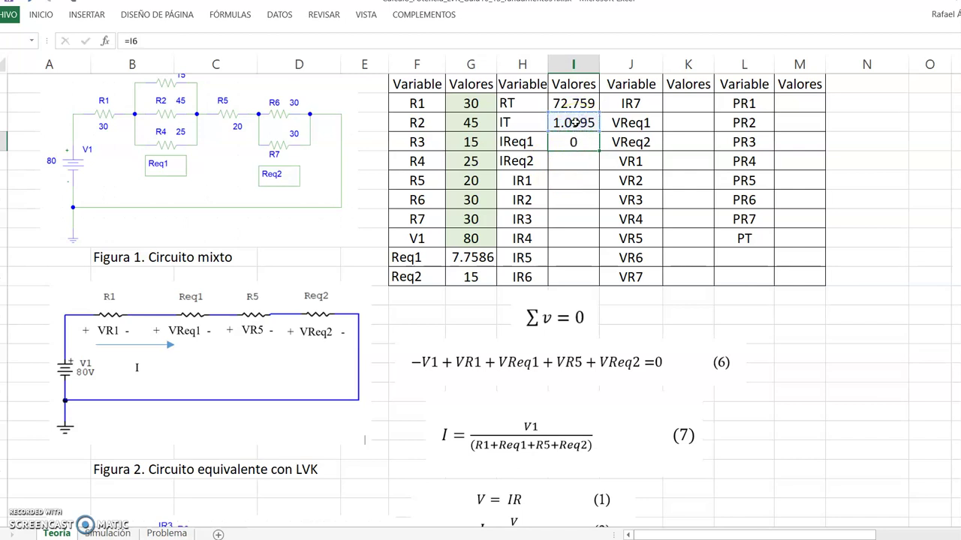
pyautogui.press('Return')
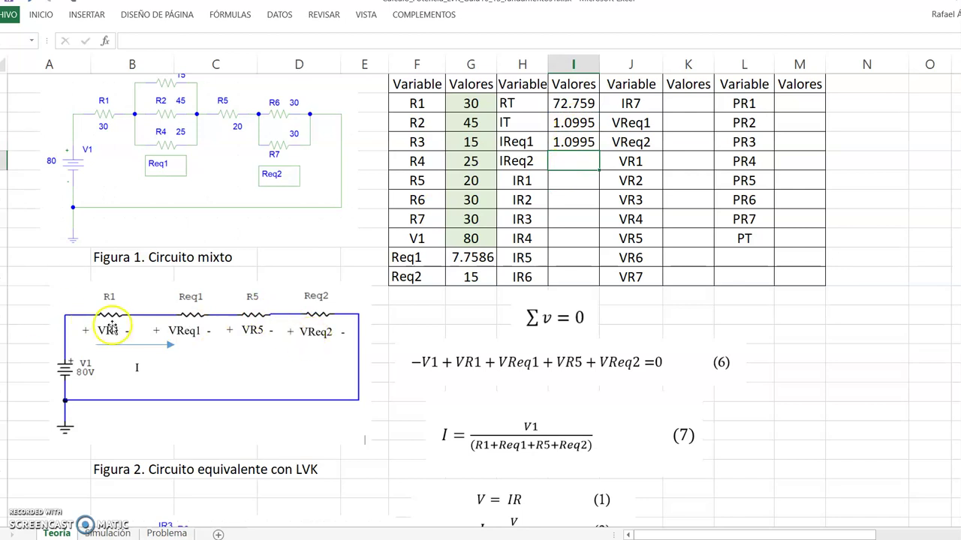
pyautogui.click(575, 182)
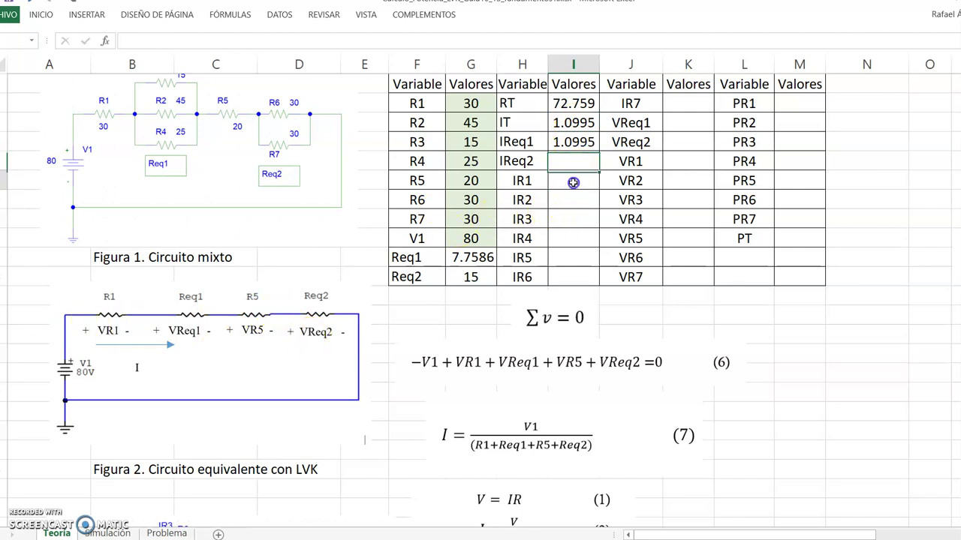
pyautogui.write('=')
pyautogui.click(574, 122)
pyautogui.hotkey('ctrl', 'Return')
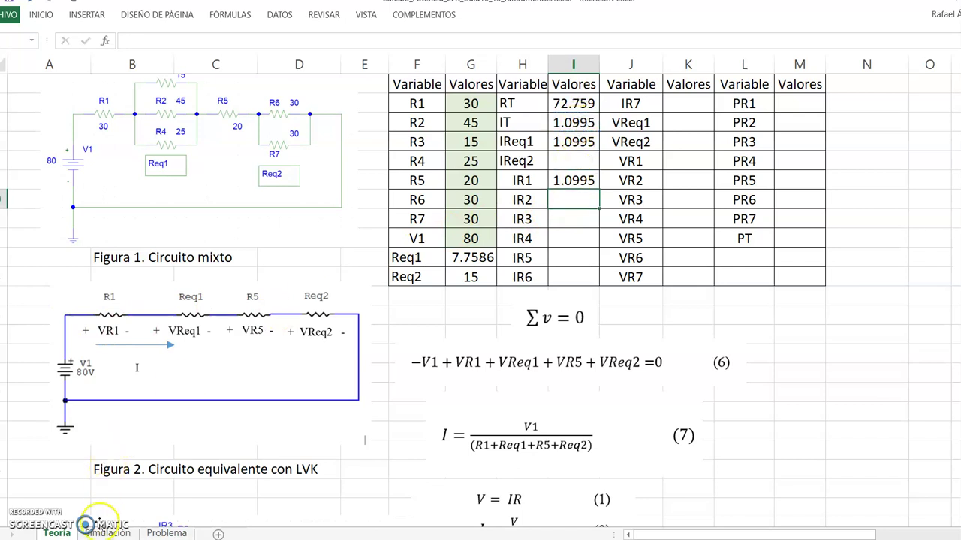
# Set IReq2 in I8 and IR5 in I13 equal to the total current IT with the formula =I6.
pyautogui.click(576, 163)
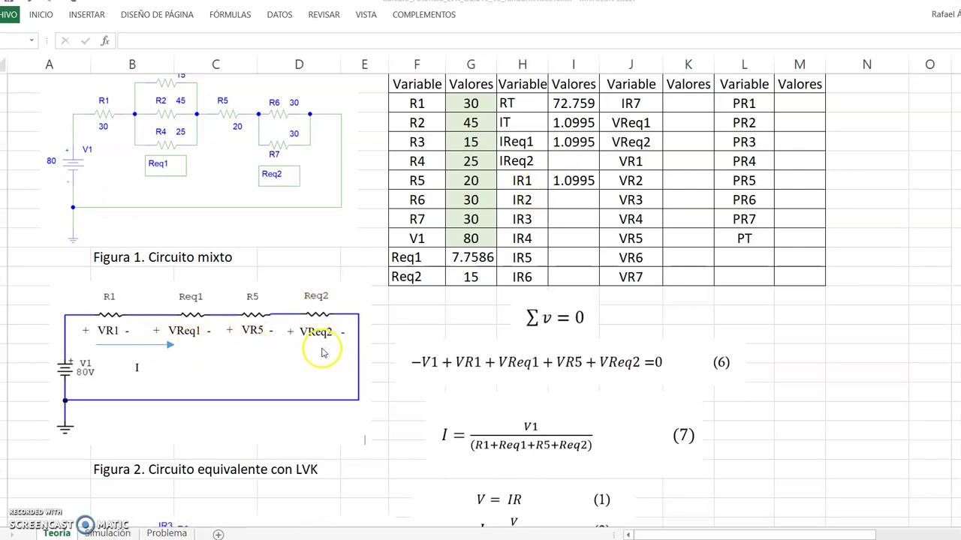
pyautogui.click(586, 163)
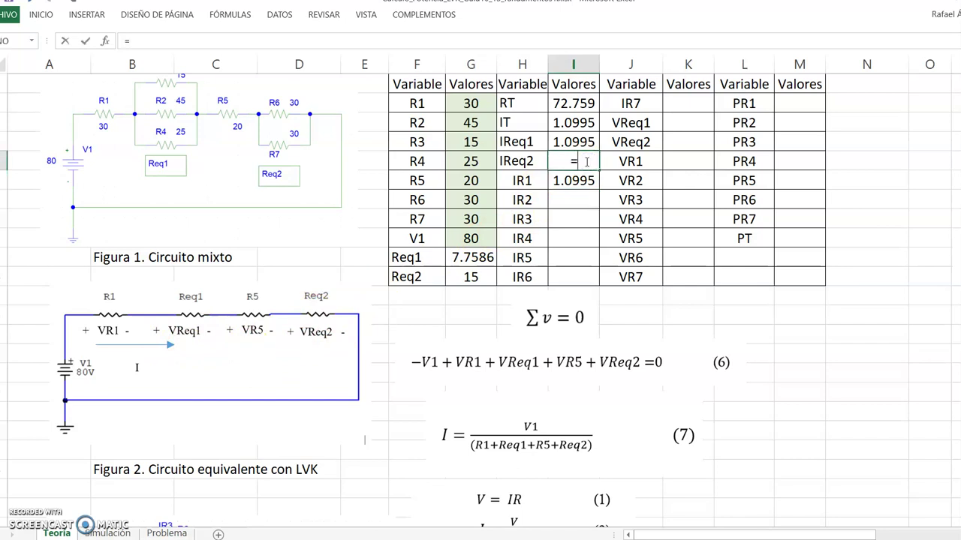
pyautogui.write('=')
pyautogui.click(577, 123)
pyautogui.press('Return')
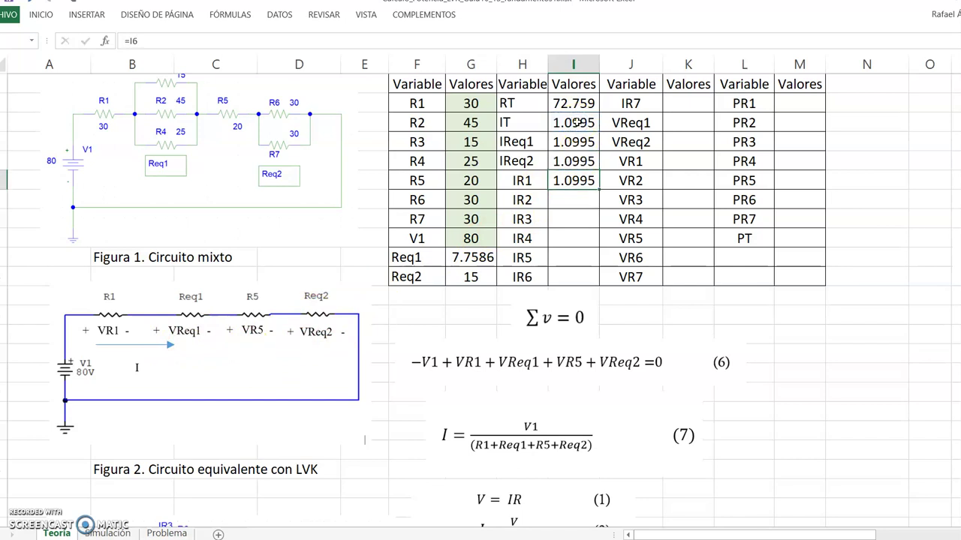
pyautogui.click(570, 256)
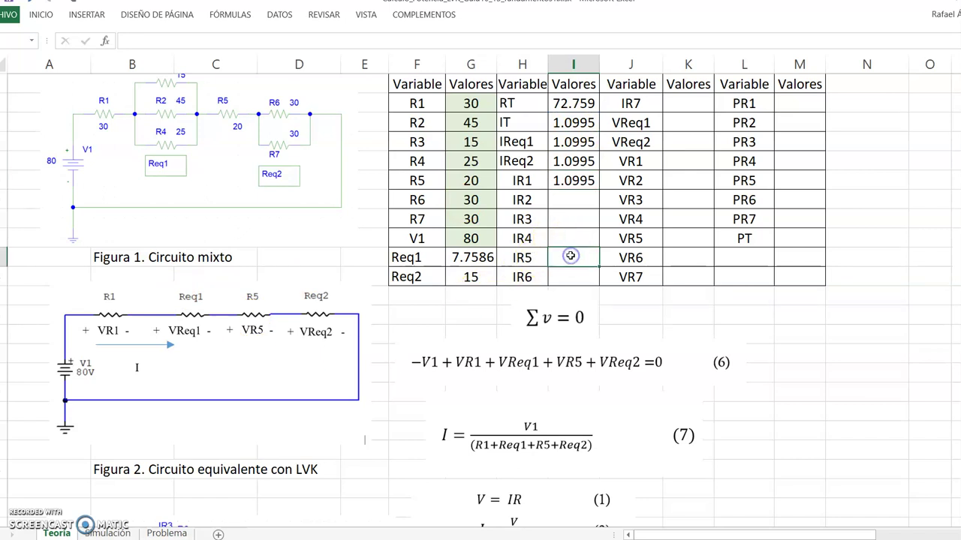
pyautogui.click(573, 119)
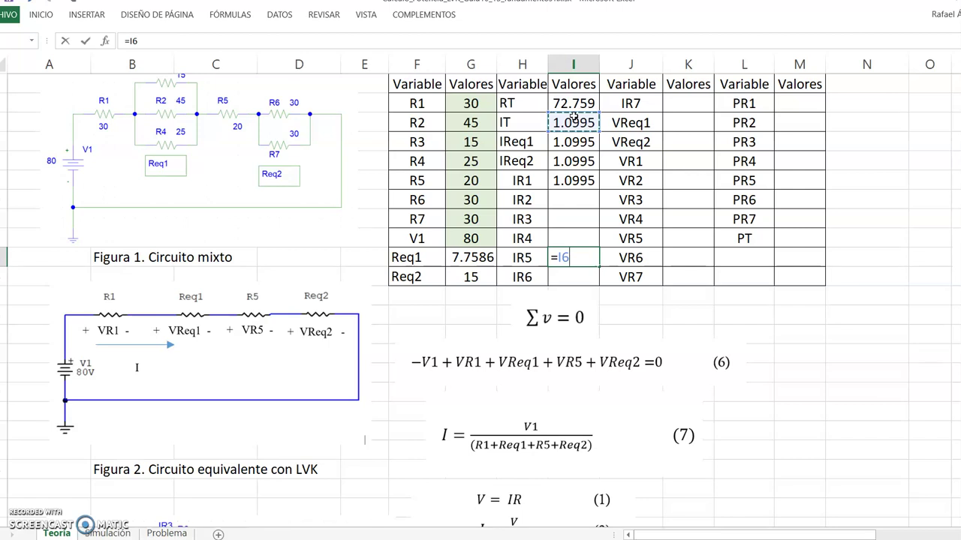
pyautogui.press('Return')
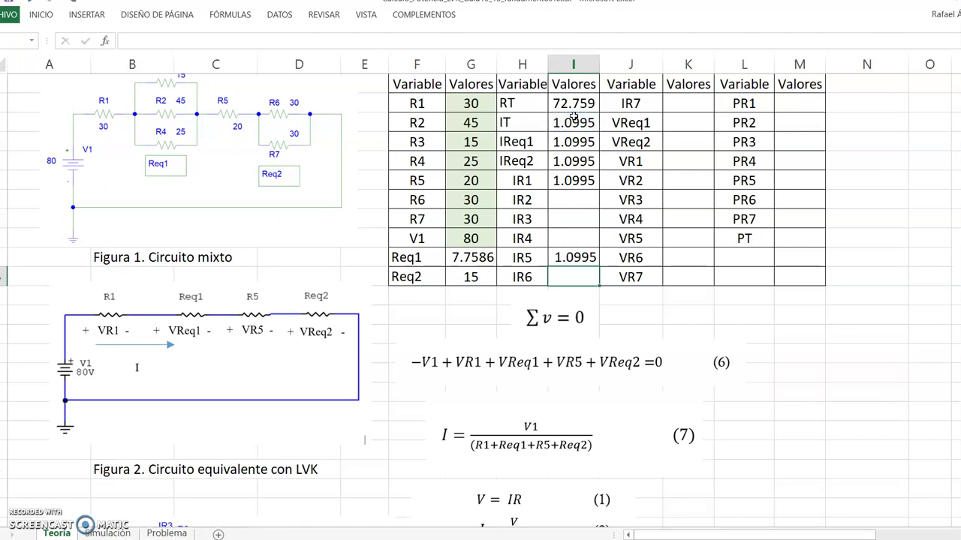
# Review the completed currents IReq1, IReq2 and IR5 against the pending entries IR2 to IR4 and the voltage variables.
pyautogui.click(589, 144)
pyautogui.click(590, 163)
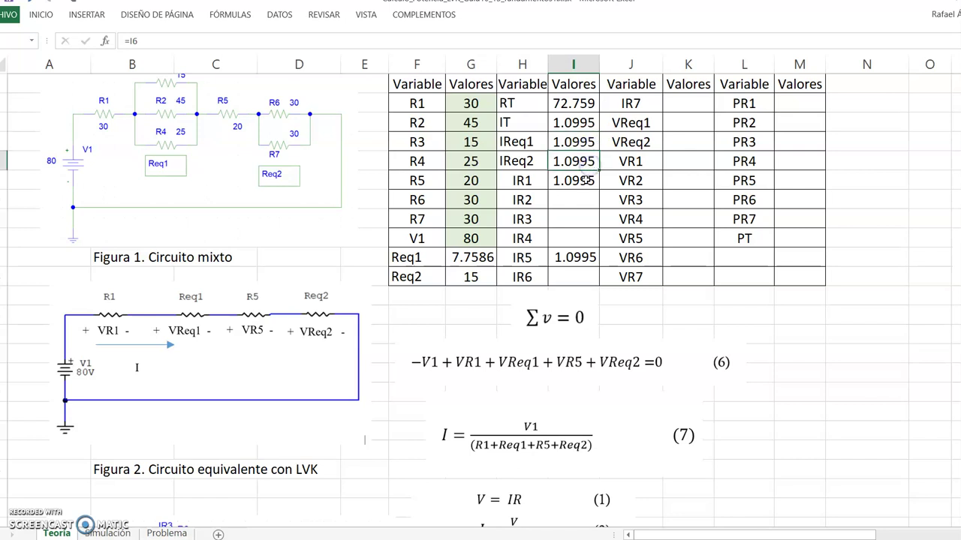
pyautogui.click(582, 258)
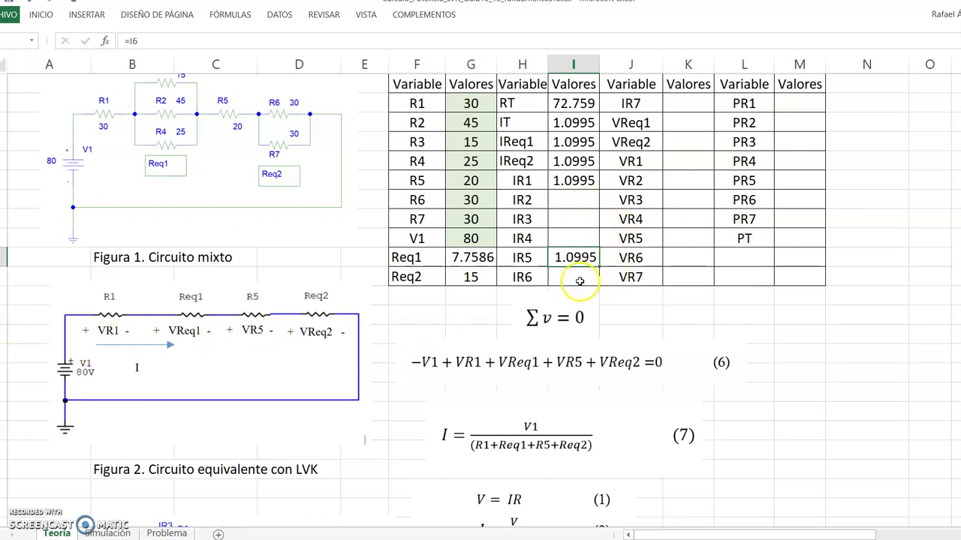
pyautogui.click(534, 200)
pyautogui.moveTo(534, 201); pyautogui.dragTo(533, 236)
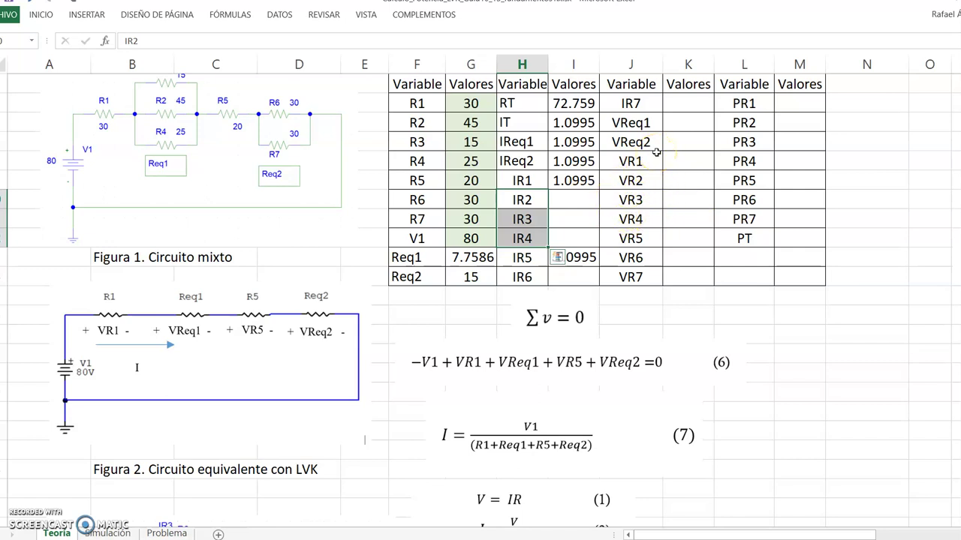
pyautogui.click(612, 200)
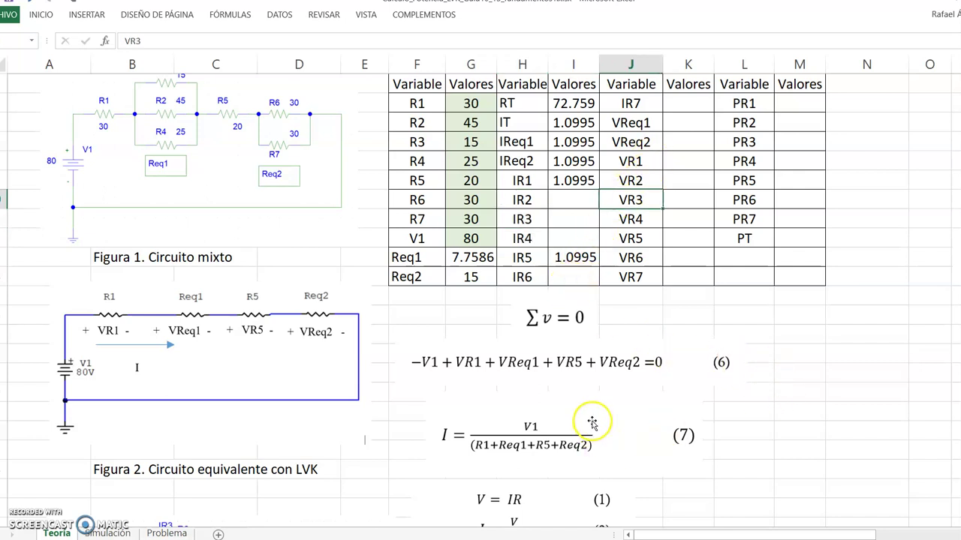
# Move equations (6) and (7) aside into the columns from L onward and raise the equation block (1)–(5) to just below Σv = 0.
pyautogui.click(560, 322)
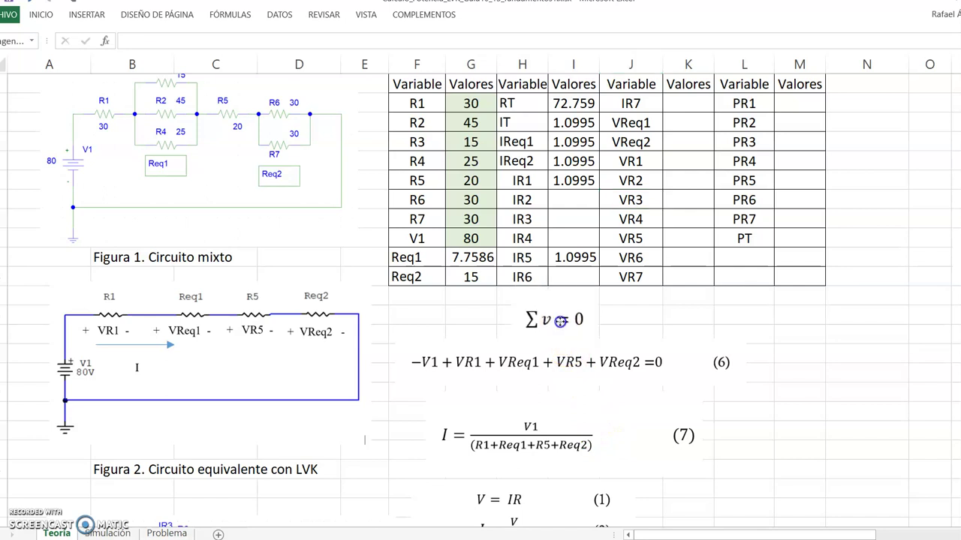
pyautogui.click(549, 408)
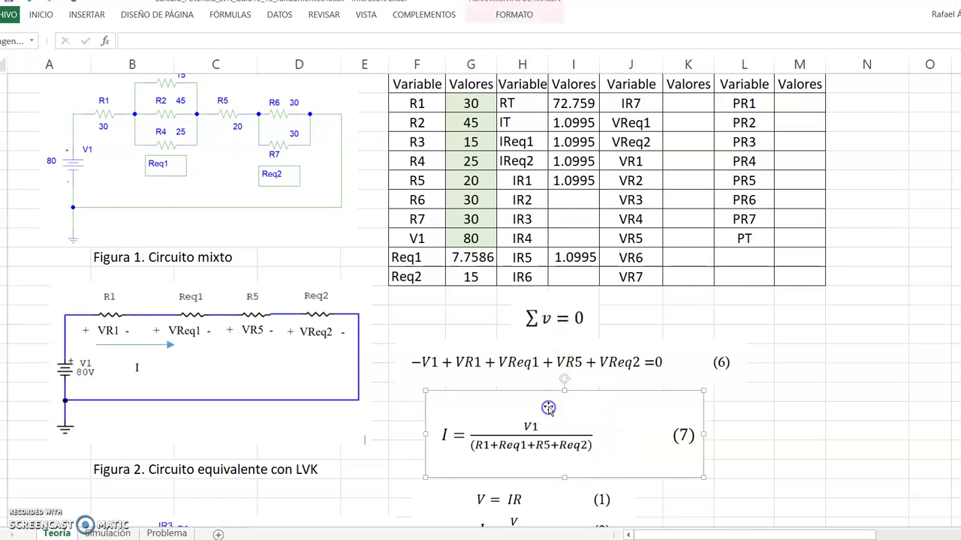
pyautogui.moveTo(534, 459); pyautogui.dragTo(681, 508)
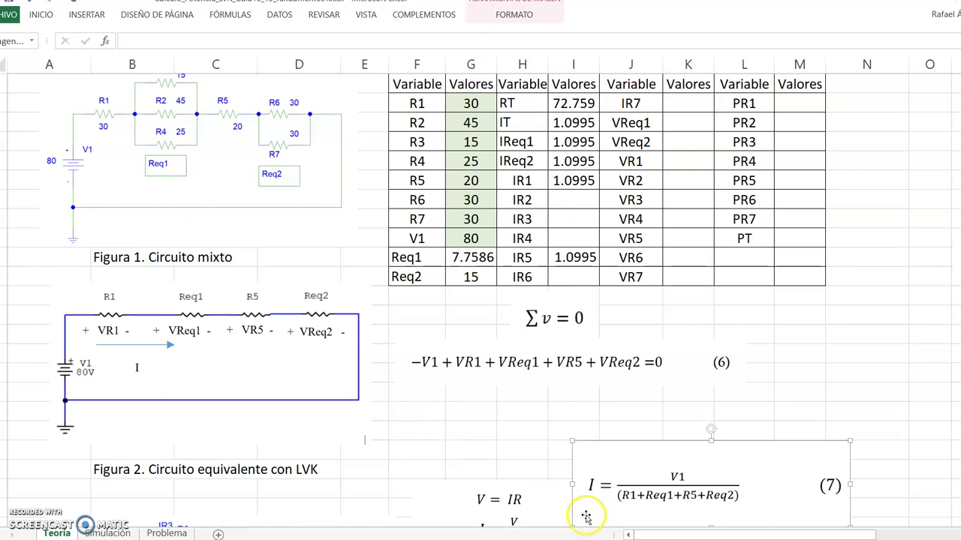
pyautogui.moveTo(513, 506); pyautogui.dragTo(530, 425)
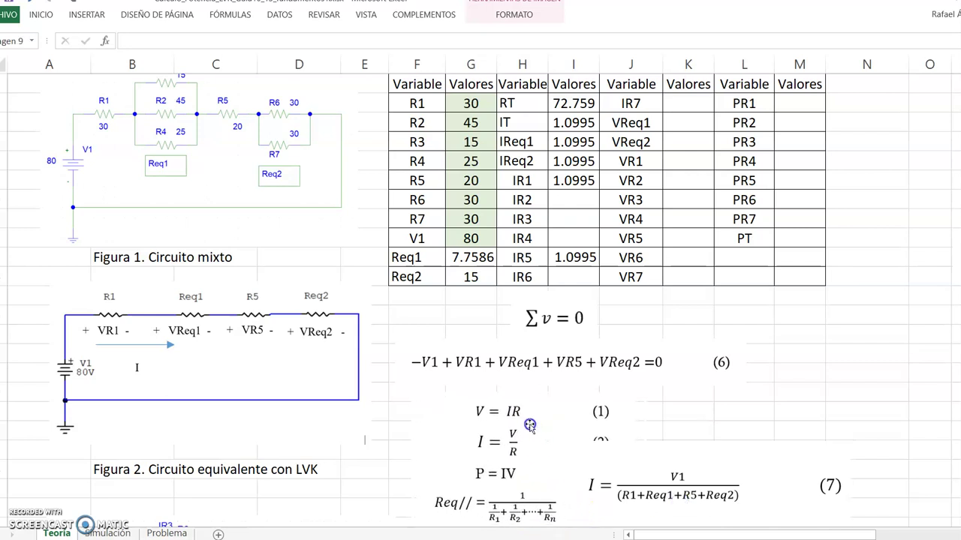
pyautogui.click(635, 357)
pyautogui.moveTo(635, 357); pyautogui.dragTo(899, 385)
pyautogui.moveTo(499, 469); pyautogui.dragTo(504, 425)
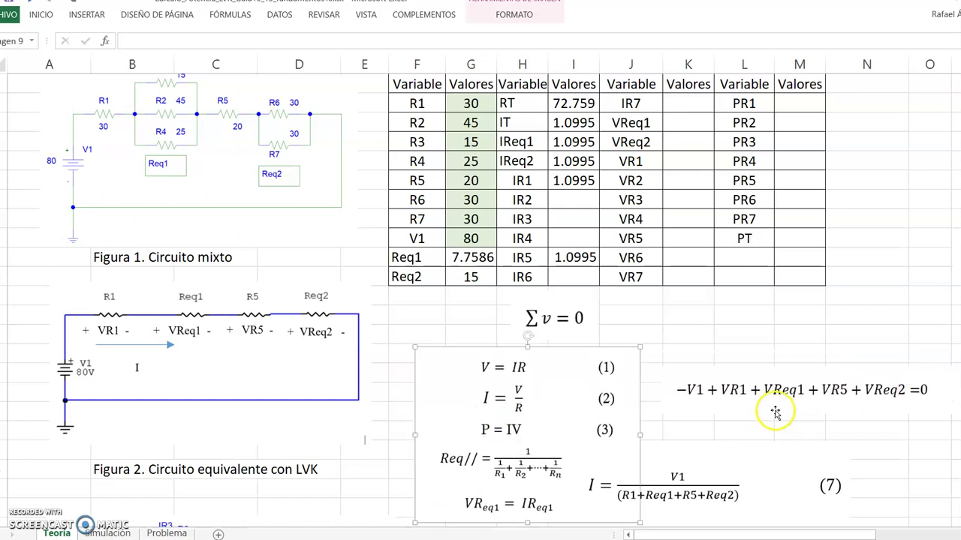
pyautogui.moveTo(779, 392); pyautogui.dragTo(899, 383)
pyautogui.moveTo(702, 484); pyautogui.dragTo(849, 476)
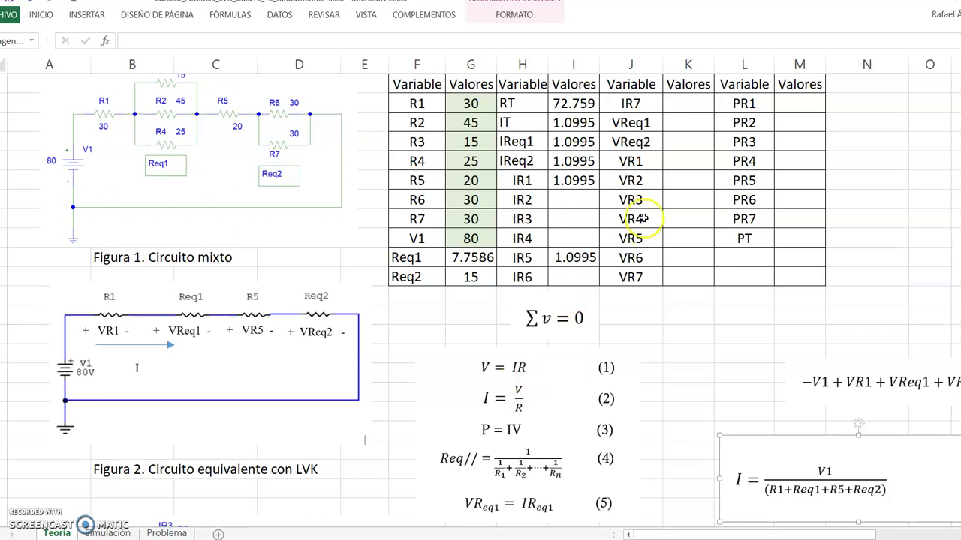
# Move Σv = 0 above equation (6) and place the equation block (1)–(5) directly below the table.
pyautogui.click(684, 123)
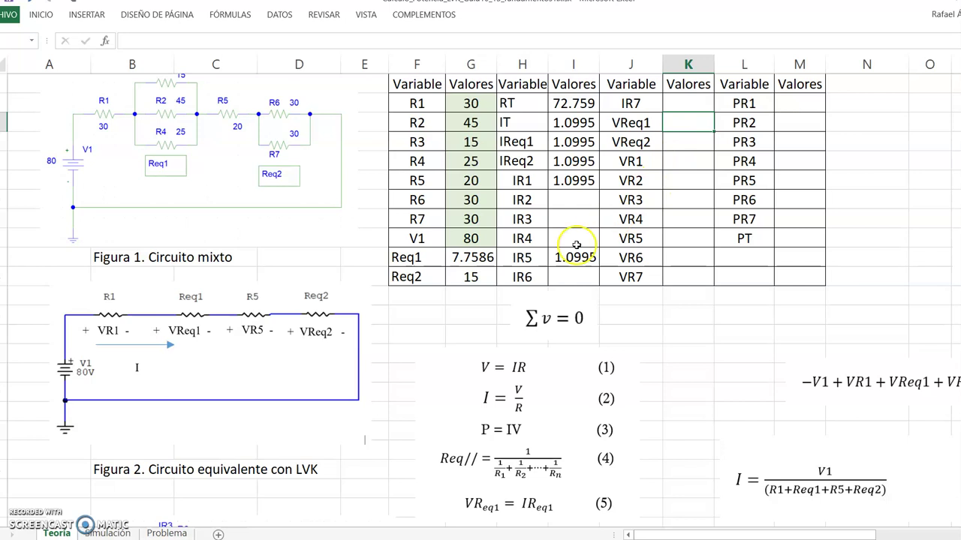
pyautogui.moveTo(510, 419); pyautogui.dragTo(523, 408)
pyautogui.moveTo(553, 319); pyautogui.dragTo(886, 324)
pyautogui.moveTo(510, 414); pyautogui.dragTo(513, 381)
pyautogui.moveTo(586, 434); pyautogui.dragTo(601, 428)
pyautogui.click(523, 458)
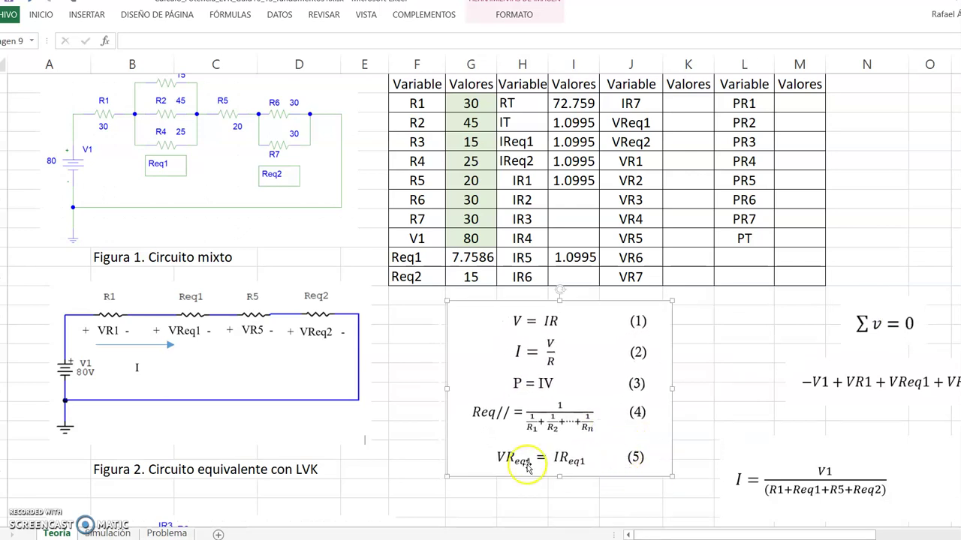
pyautogui.click(601, 458)
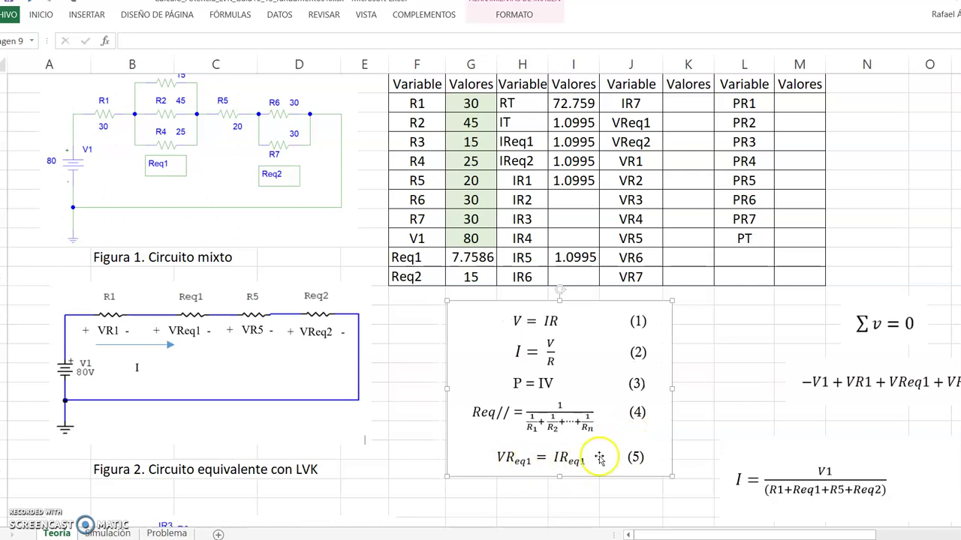
# Calculate VReq1 in K6 as current IReq1 times resistance Req1 with the formula =I7*G13.
pyautogui.click(677, 122)
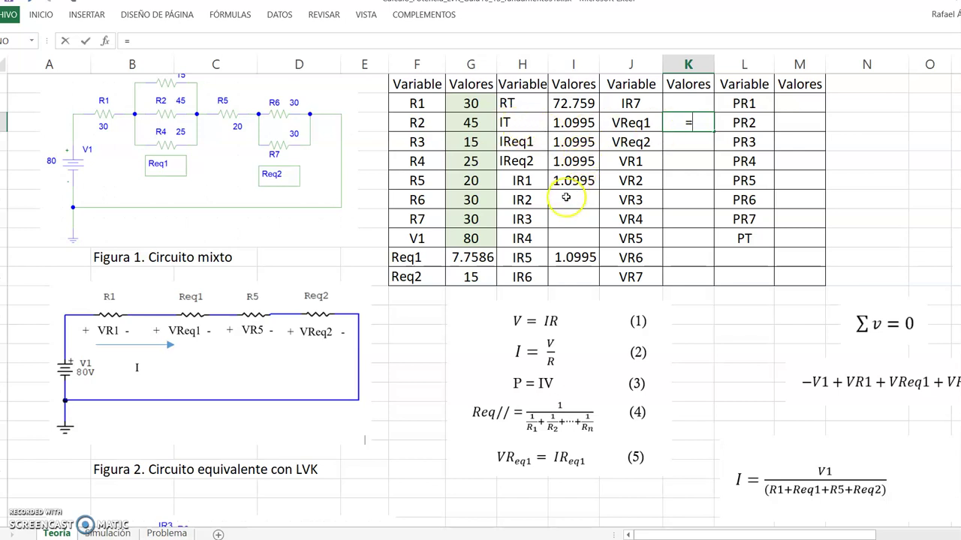
pyautogui.click(583, 143)
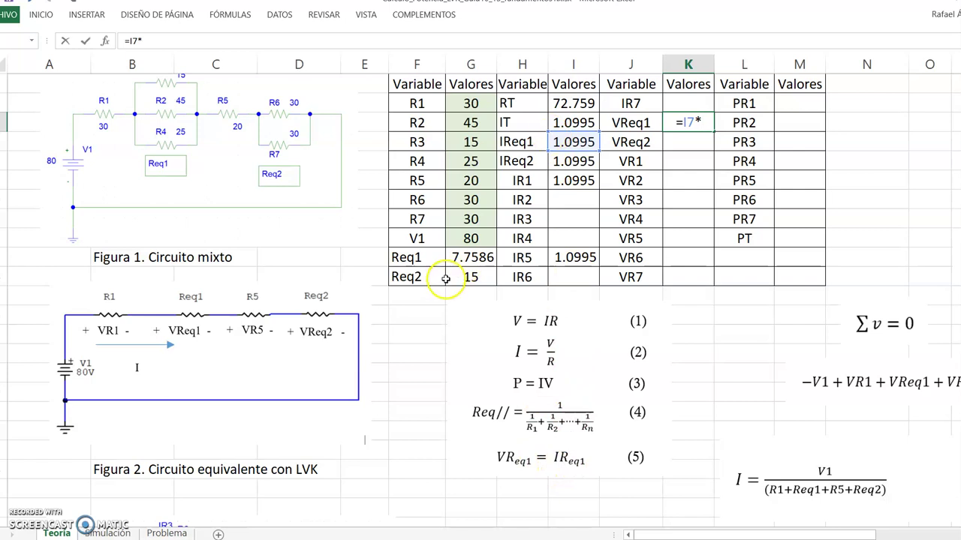
pyautogui.click(471, 259)
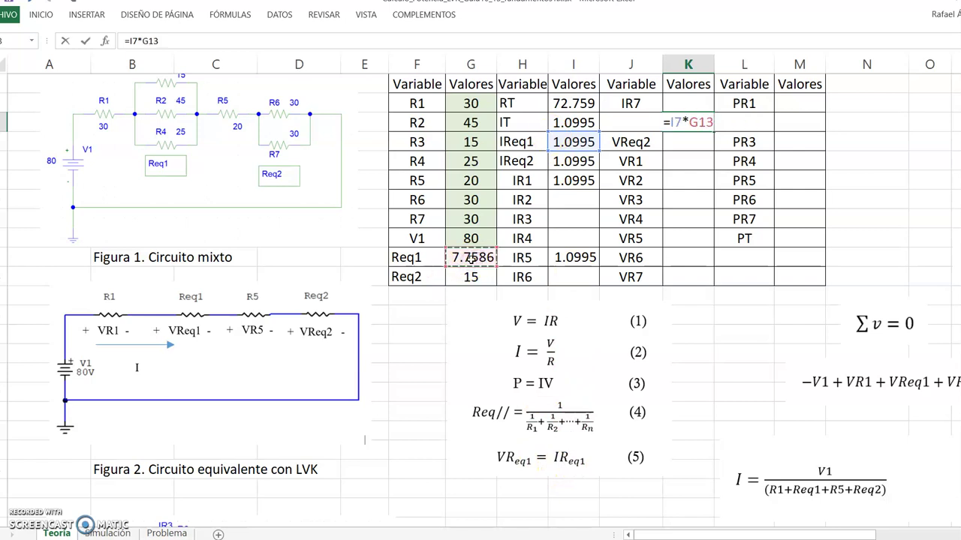
pyautogui.press('Return')
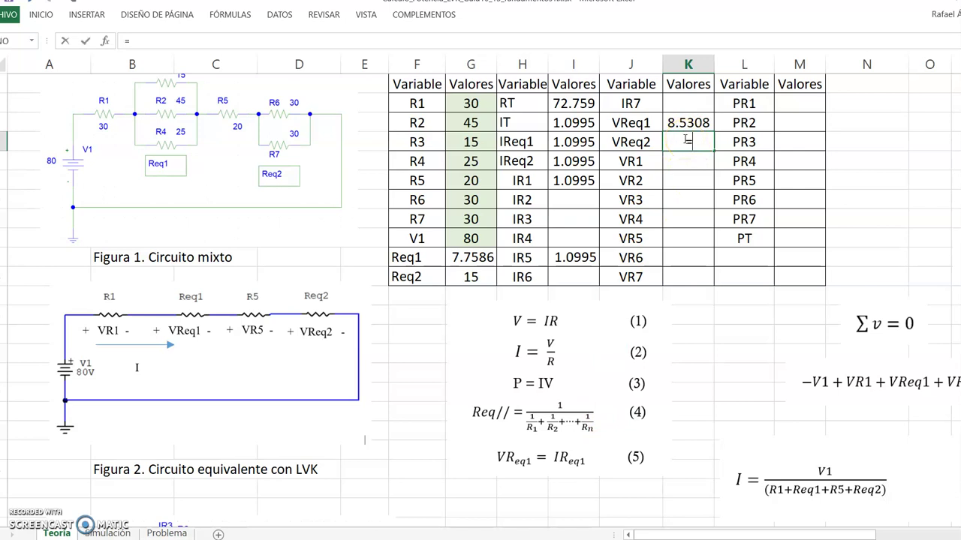
# Calculate VReq2 in K7 as current IReq2 times resistance Req2 with the formula =I8*G14.
pyautogui.click(576, 161)
pyautogui.click(576, 160)
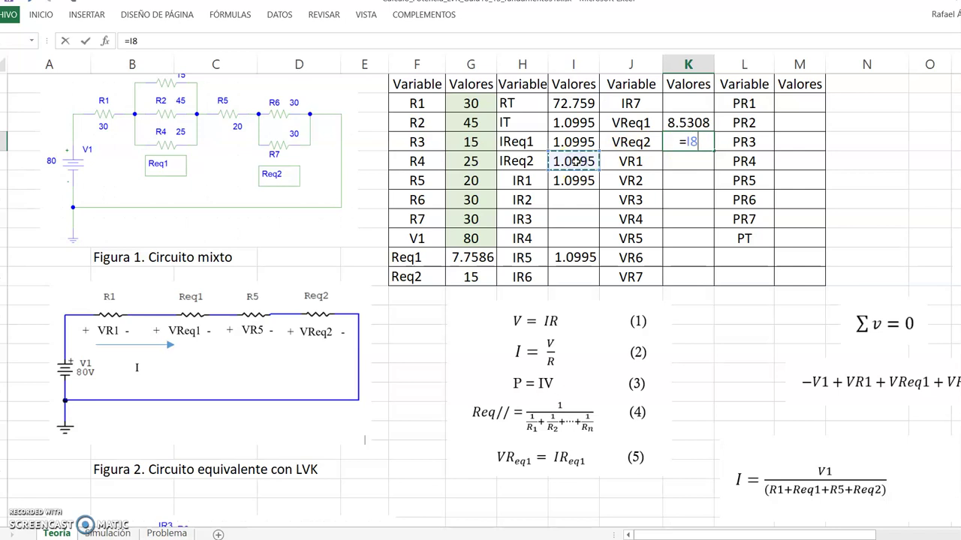
pyautogui.write('*')
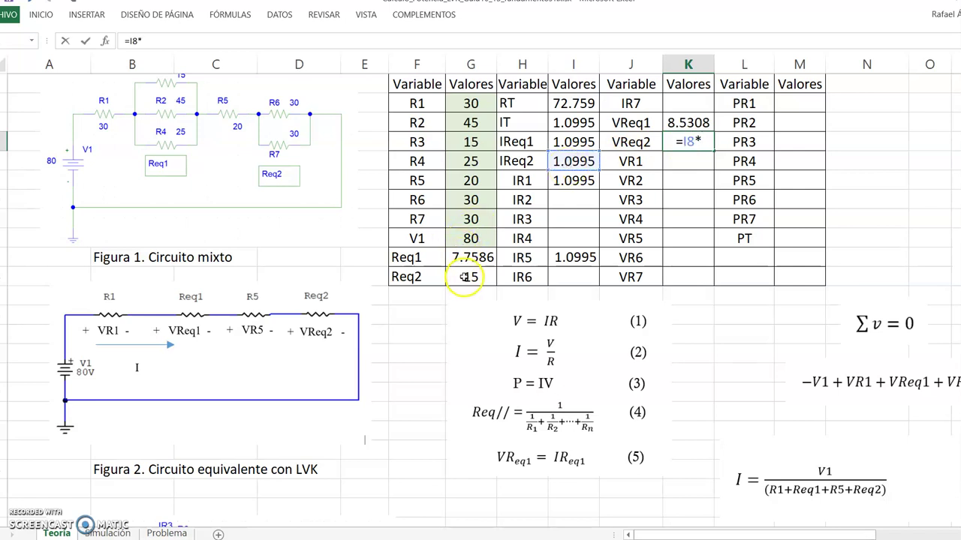
pyautogui.click(468, 277)
pyautogui.press('Return')
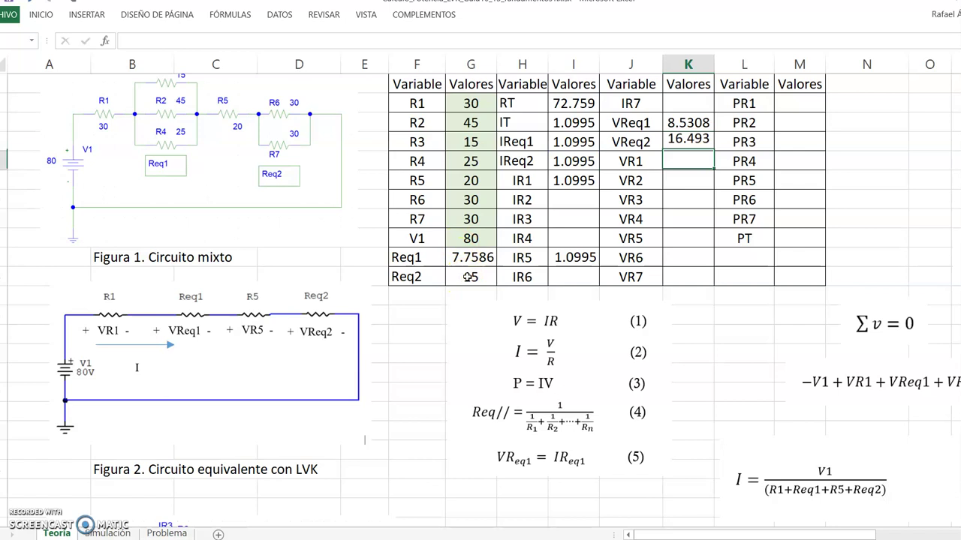
# Calculate VR1 in K8 as the total current IT times R1 with the formula =I6*G5.
pyautogui.click(689, 153)
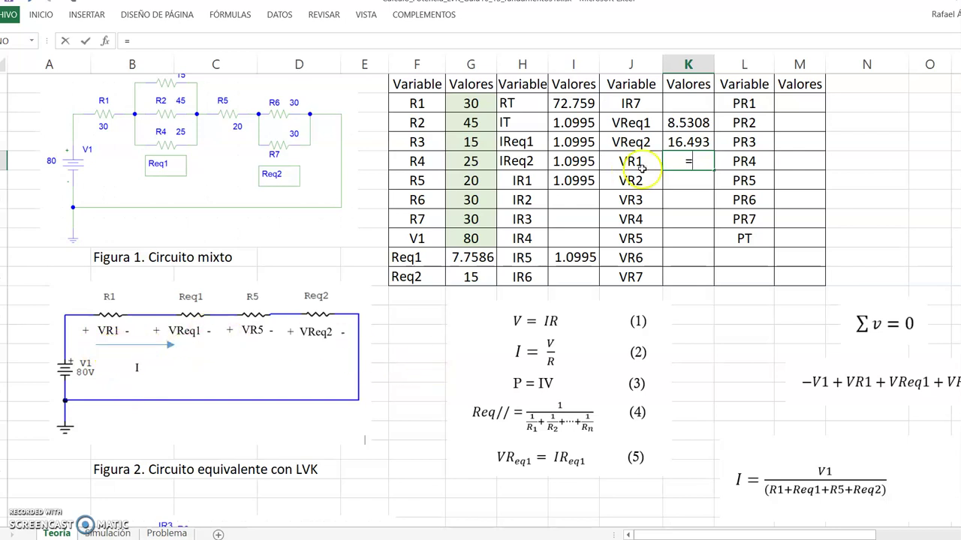
pyautogui.click(572, 119)
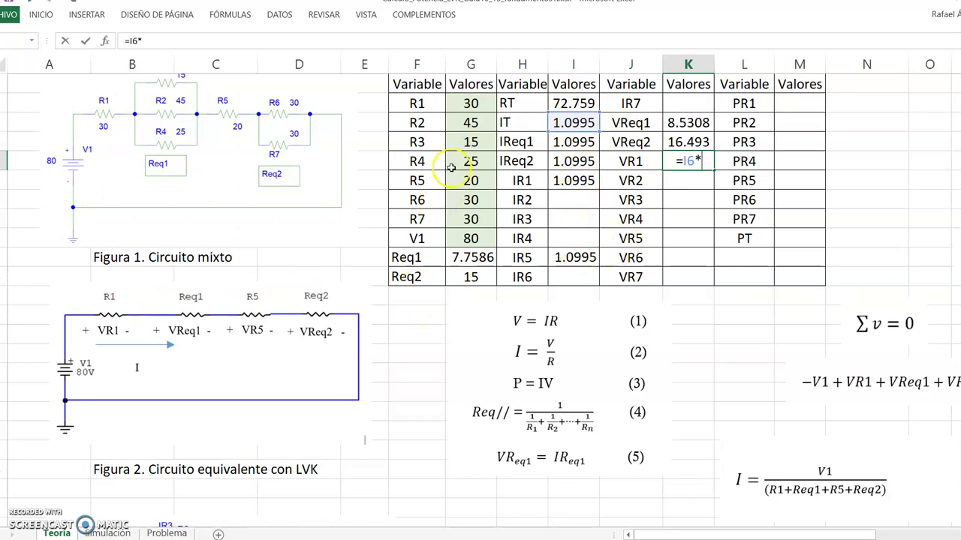
pyautogui.click(473, 102)
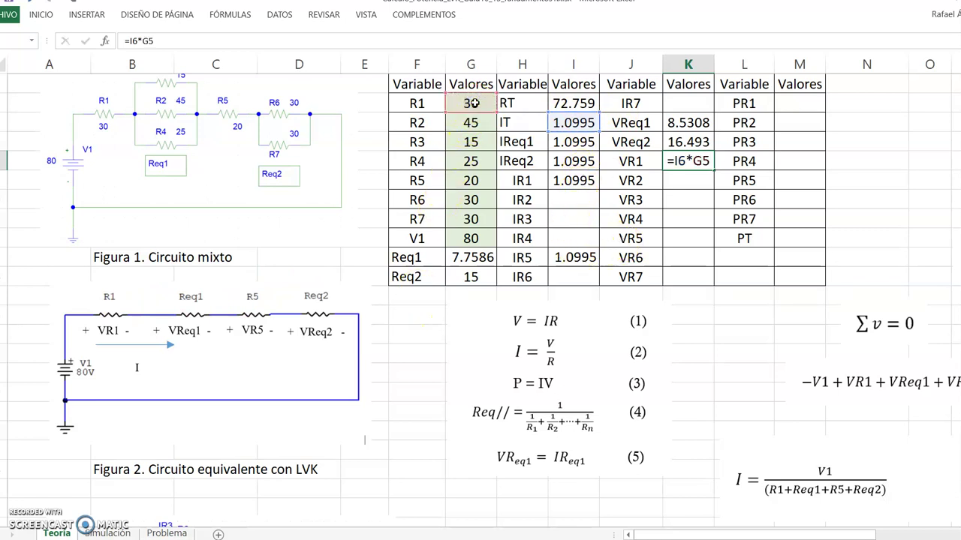
pyautogui.press('Return')
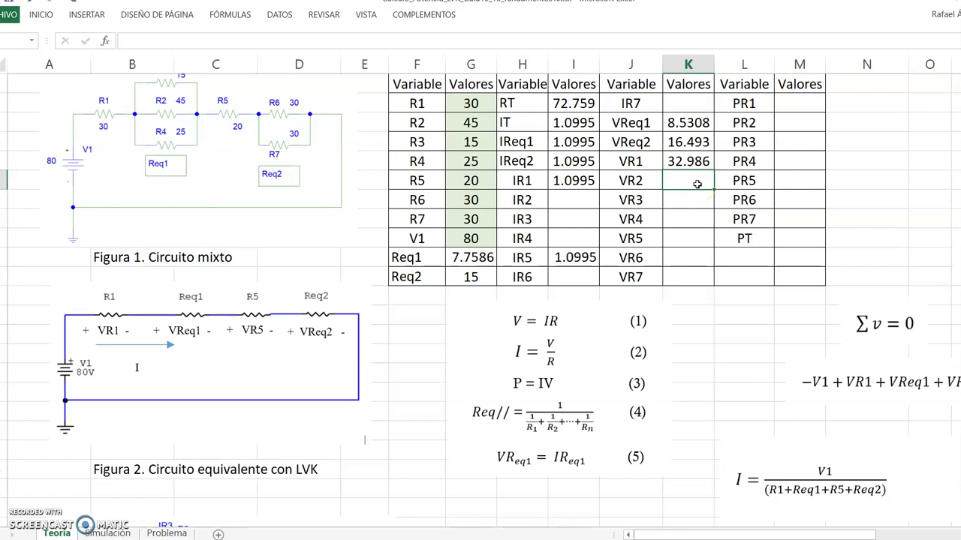
# Calculate VR5 in K12 as the total current IT times R5 with the formula =I6*G9.
pyautogui.click(686, 239)
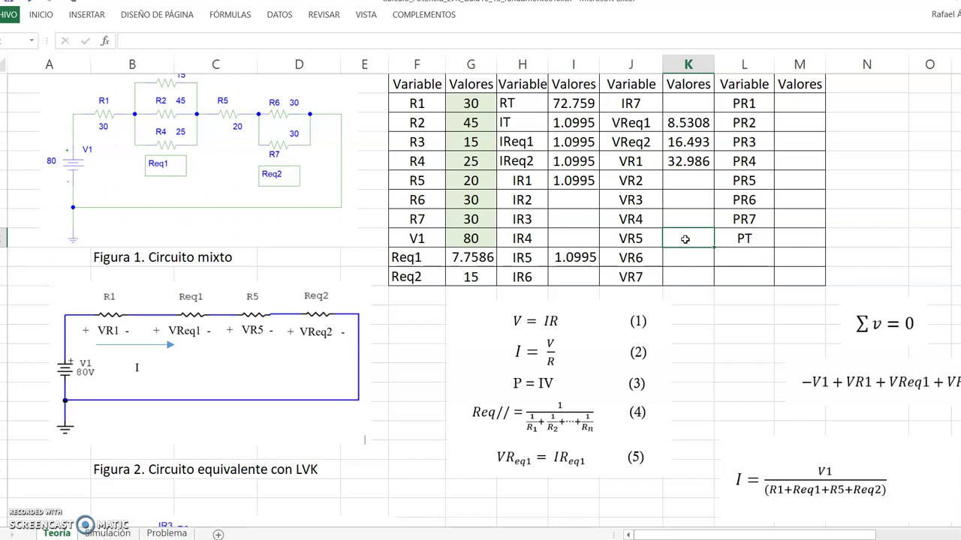
pyautogui.click(572, 126)
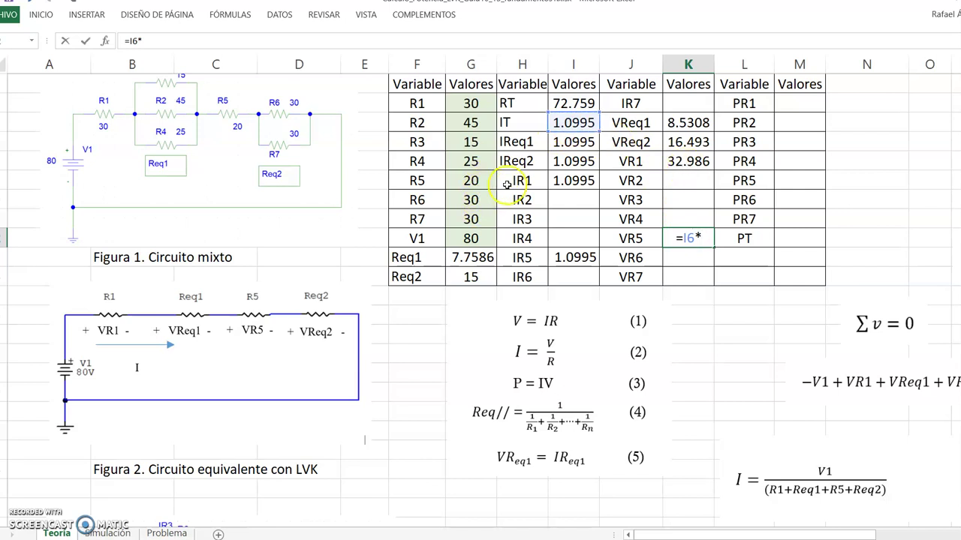
pyautogui.click(475, 185)
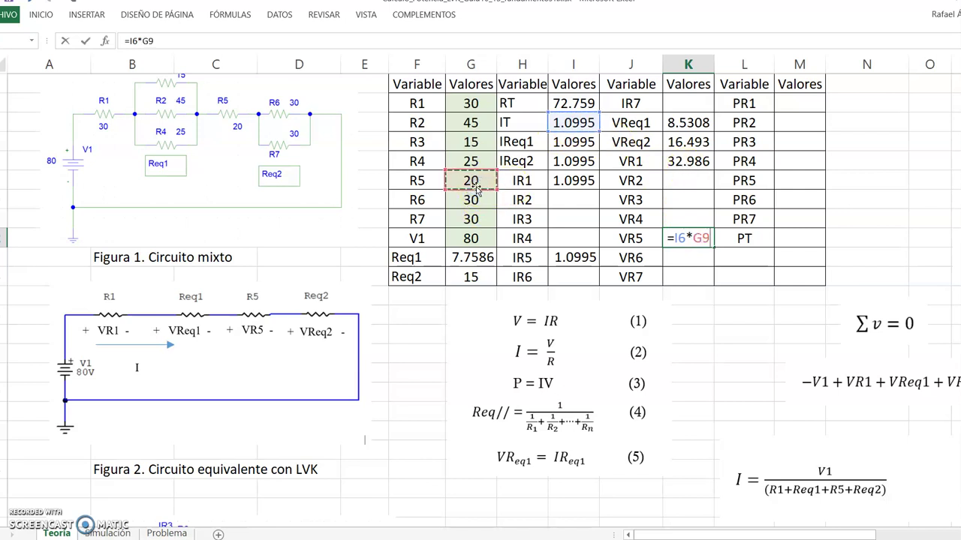
pyautogui.press('Return')
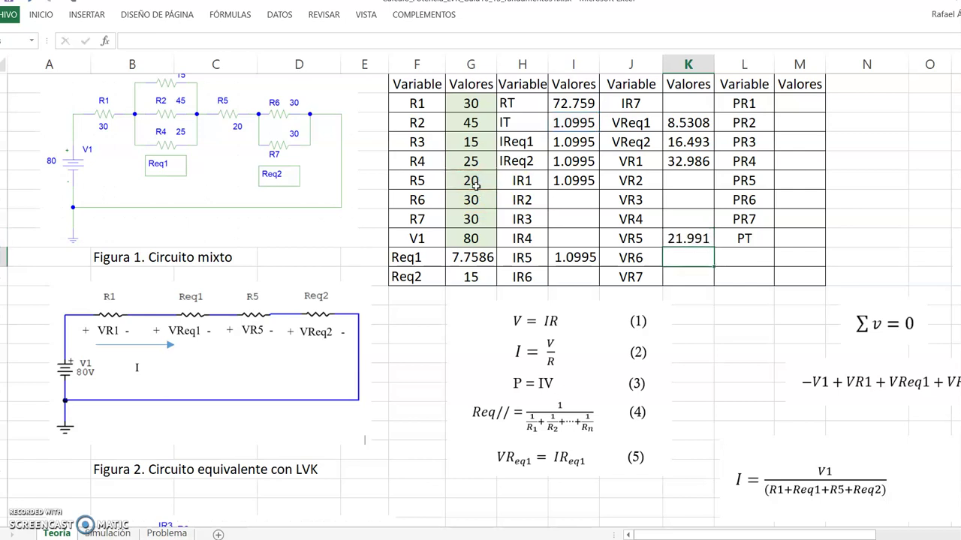
pyautogui.click(689, 269)
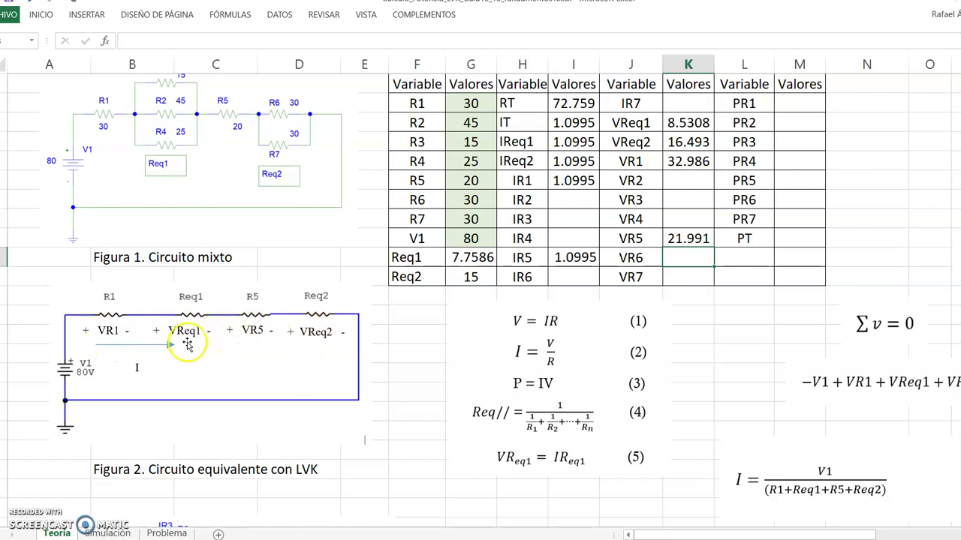
# Move the equation block (1)–(5) down to free rows below the table and enter the note "VReq1 =VR2 =VR4 =VR3" in G16.
pyautogui.moveTo(559, 323); pyautogui.dragTo(530, 407)
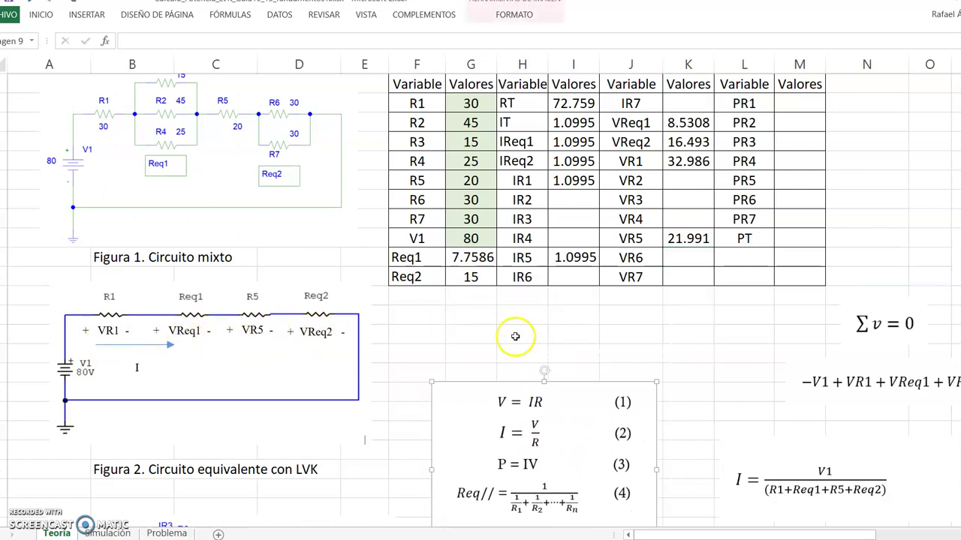
pyautogui.click(485, 310)
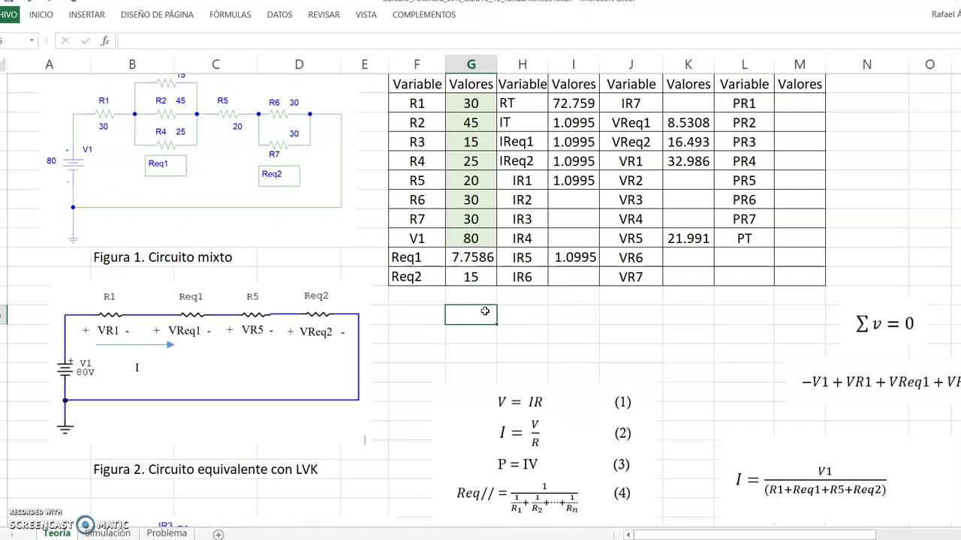
pyautogui.write('Vre')
pyautogui.press('BackSpace')
pyautogui.press('BackSpace')
pyautogui.write('Req1')
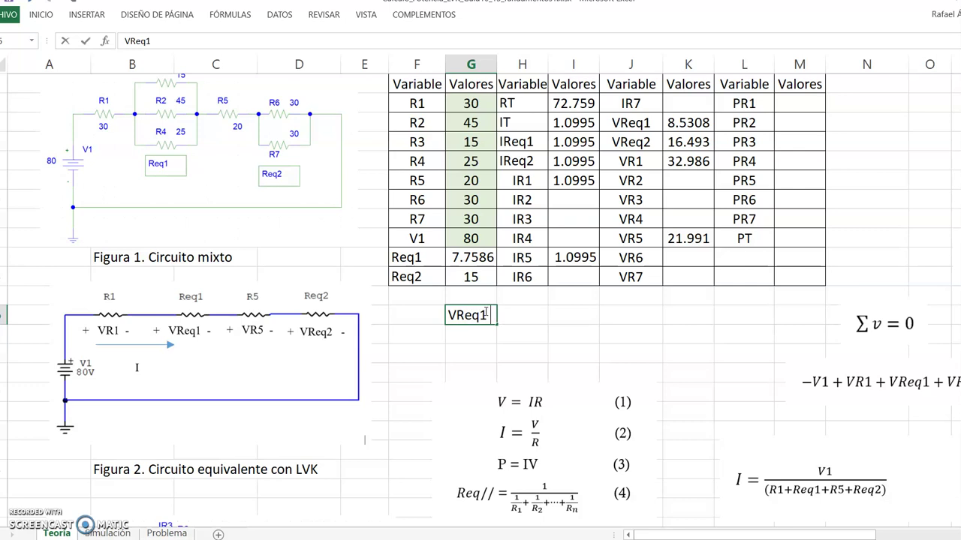
pyautogui.write(' _')
pyautogui.press('BackSpace')
pyautogui.write('=VR2 =Vr')
pyautogui.press('BackSpace')
pyautogui.write('R4')
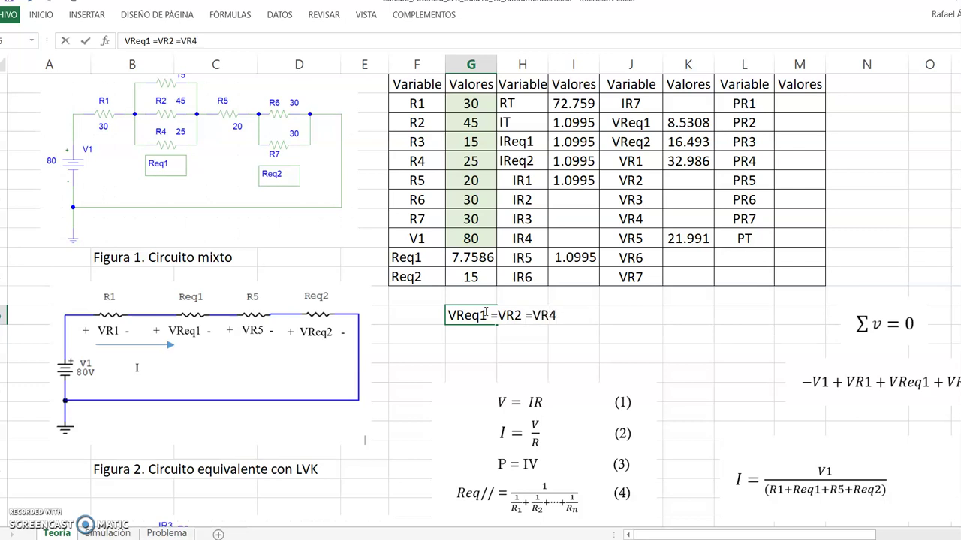
pyautogui.write(' =VR3')
pyautogui.press('Return')
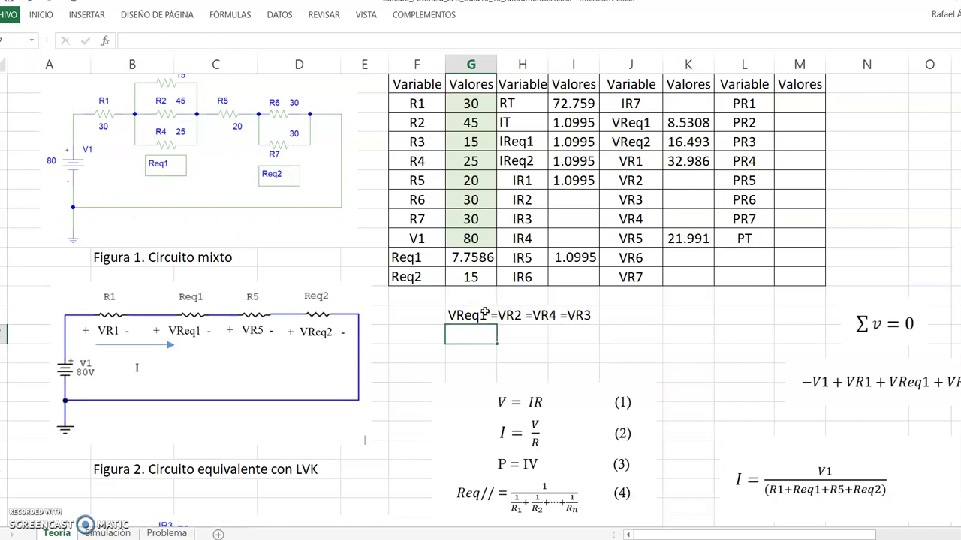
pyautogui.click(484, 316)
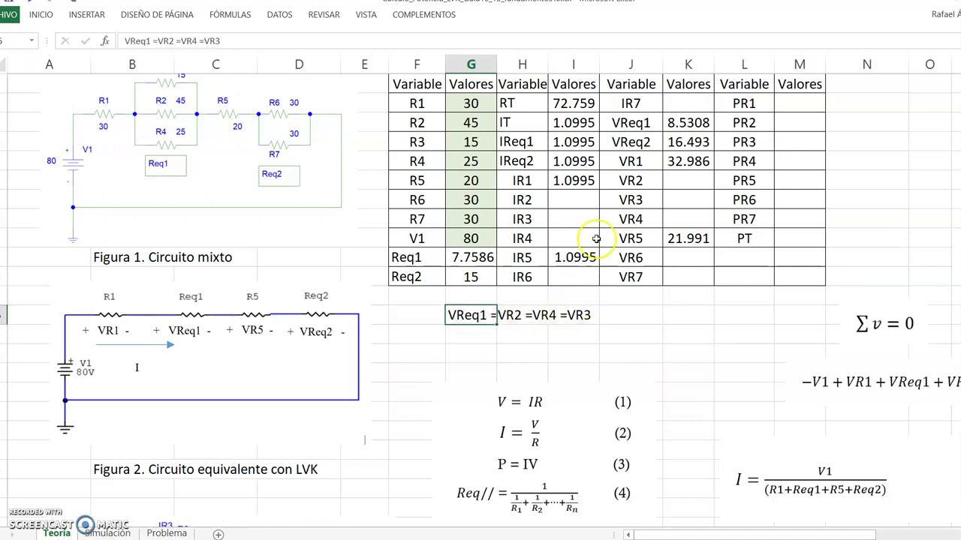
# Set VR2, VR3 and VR4 in K9 to K11 equal to the voltage VReq1 with the formula =K6.
pyautogui.click(688, 181)
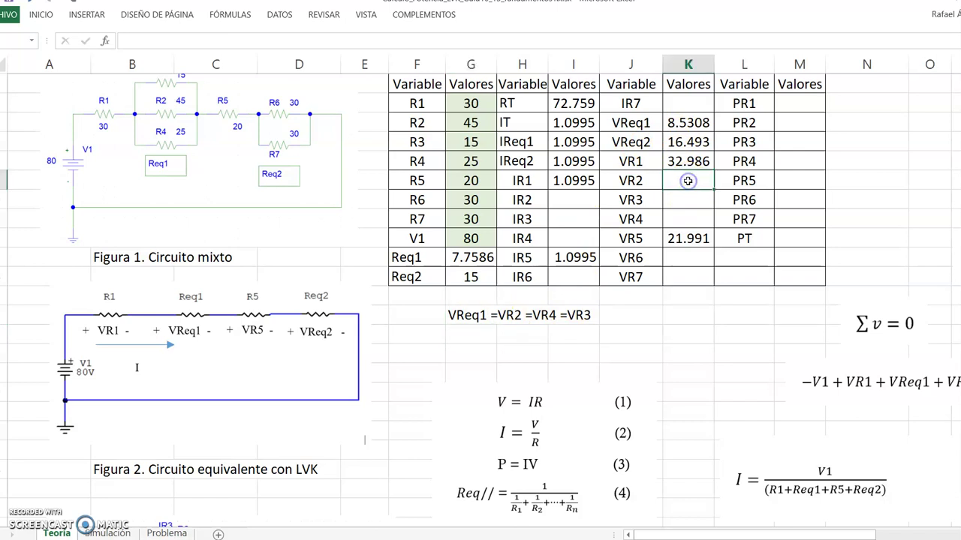
pyautogui.write('=')
pyautogui.click(680, 122)
pyautogui.press('Return')
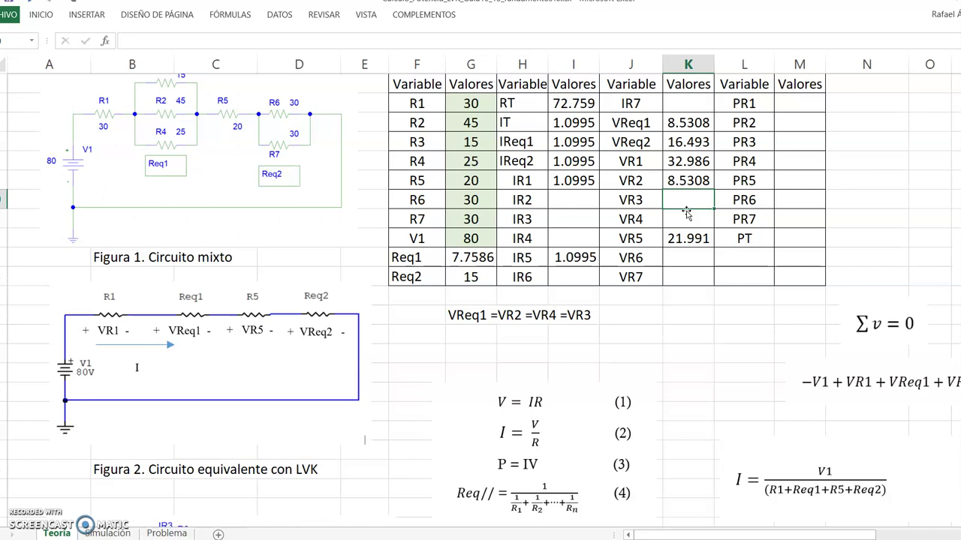
pyautogui.write('=')
pyautogui.click(696, 121)
pyautogui.press('Return')
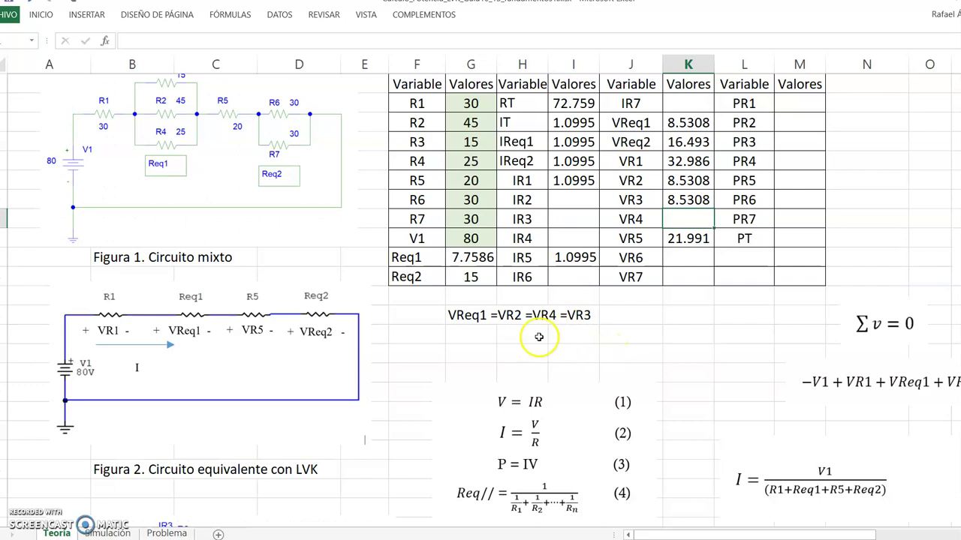
pyautogui.write('=')
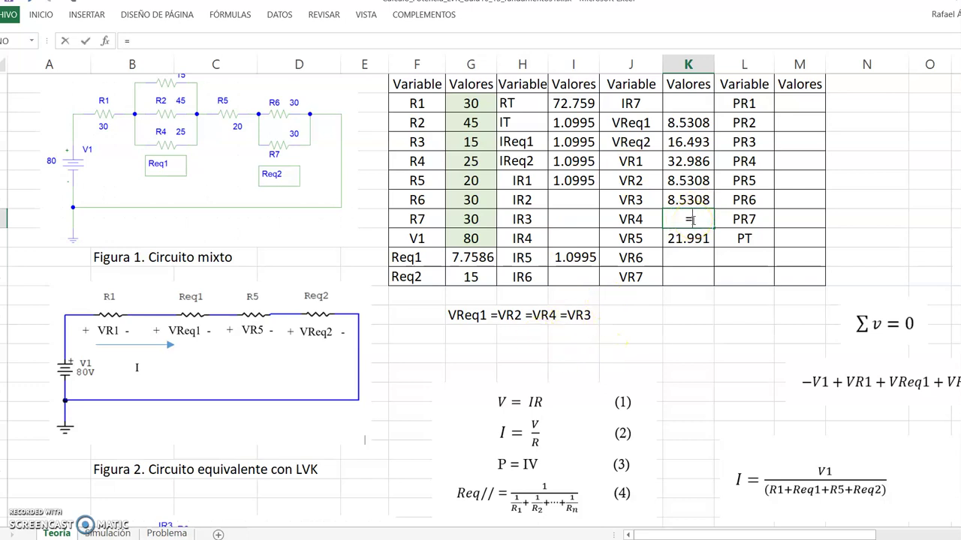
pyautogui.click(692, 122)
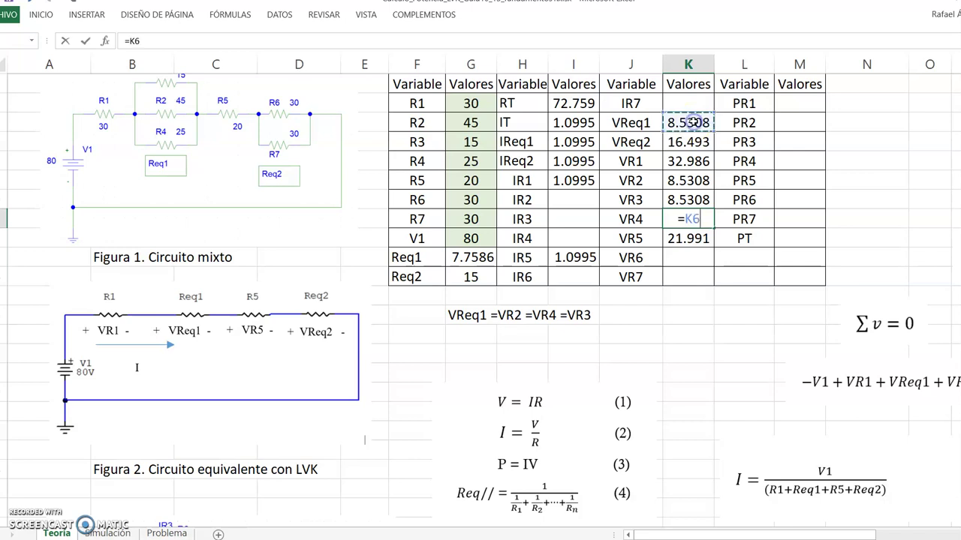
pyautogui.press('Return')
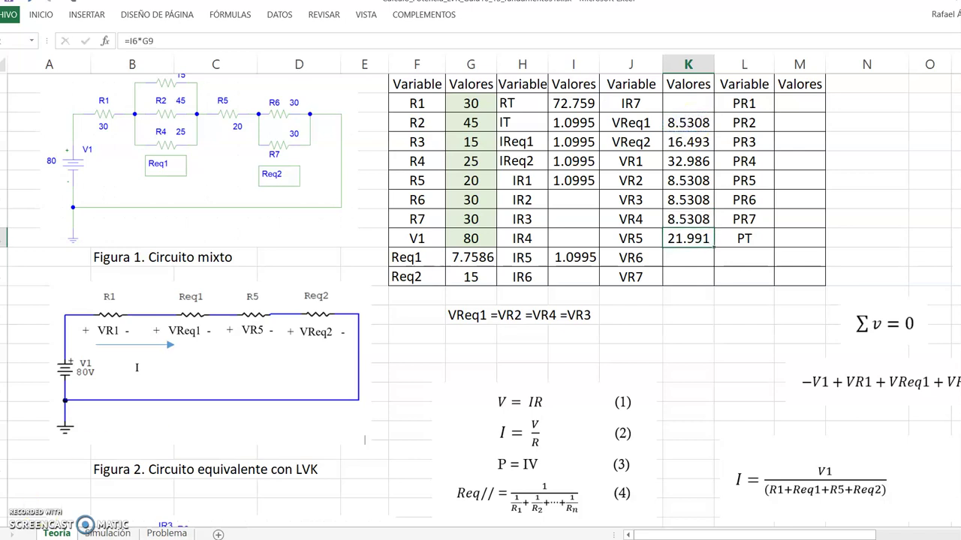